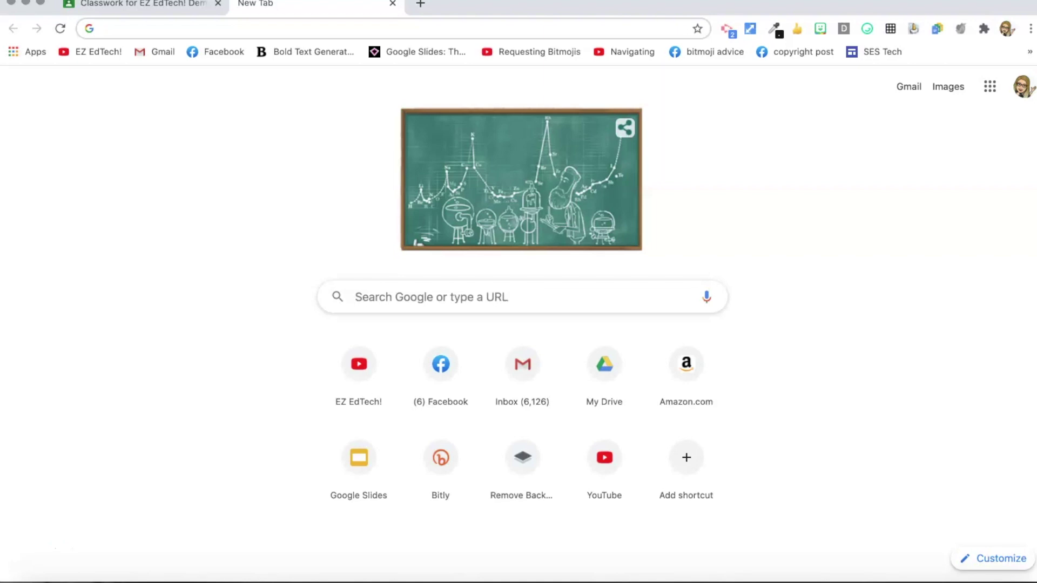
Create a new blank Google Form by entering forms.new in the address bar
type("forms.new")
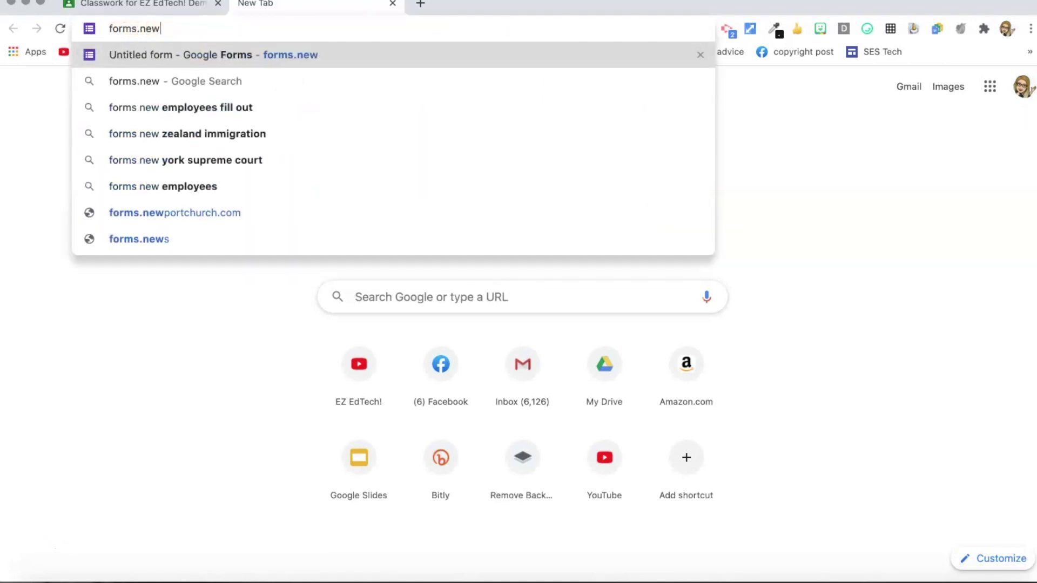
key("Return")
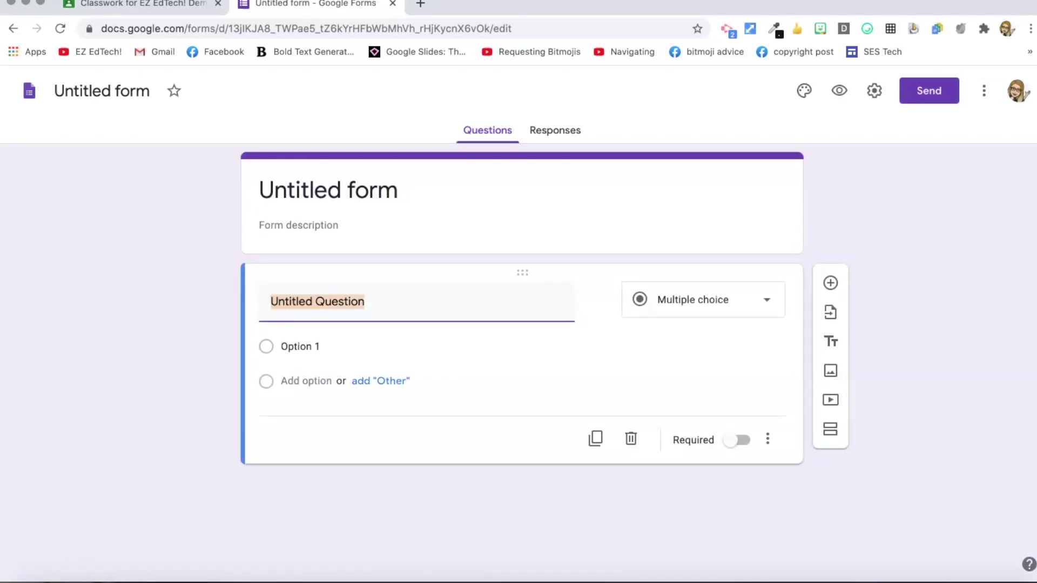
Title the form 'Daily Attendance'
left_click(338, 199)
type("Daily Attendance")
left_click(141, 90)
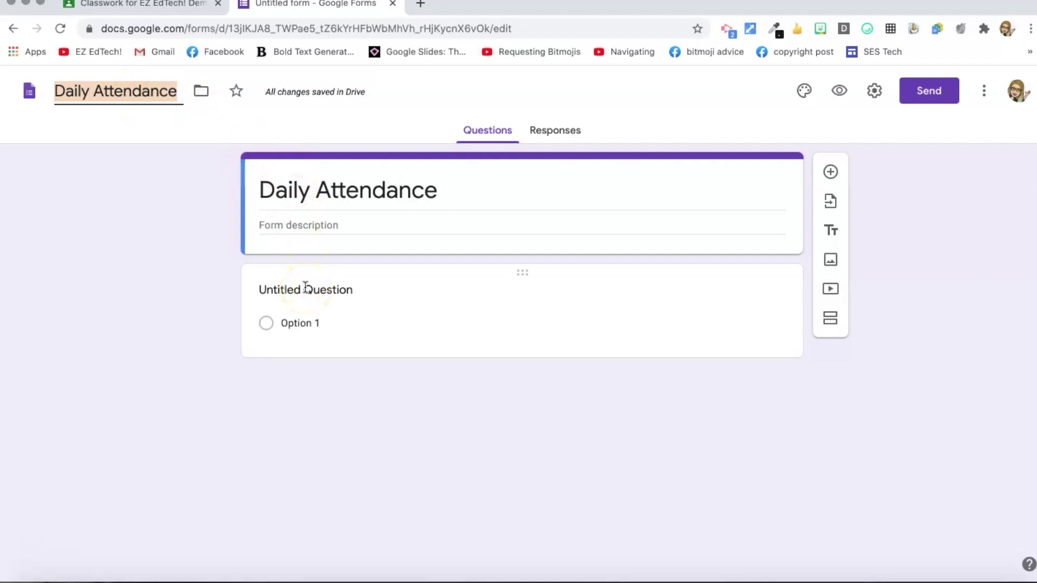
Name the first question 'Name' and make it required
left_click(304, 288)
type("Name")
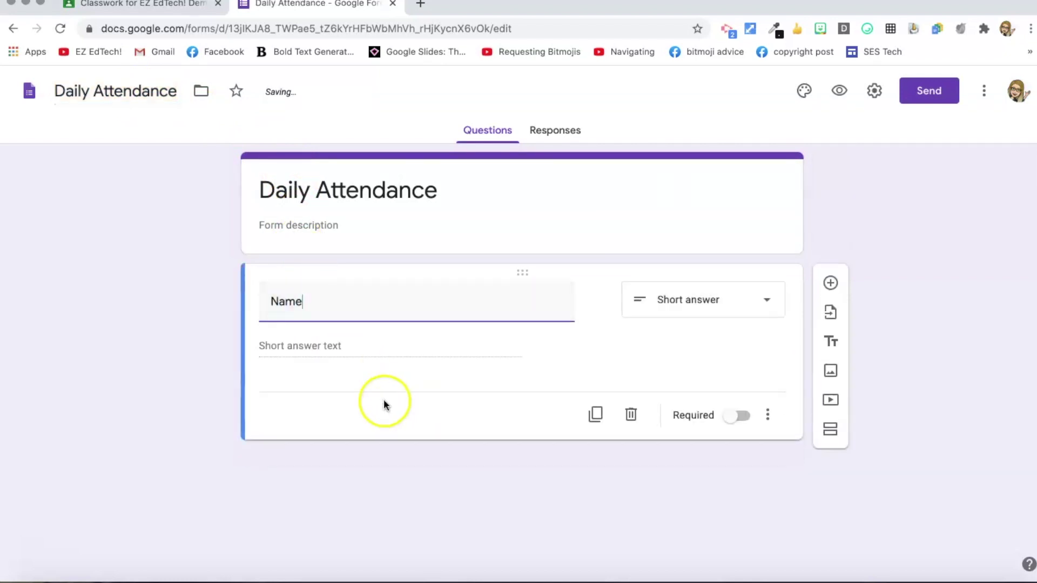
left_click(750, 426)
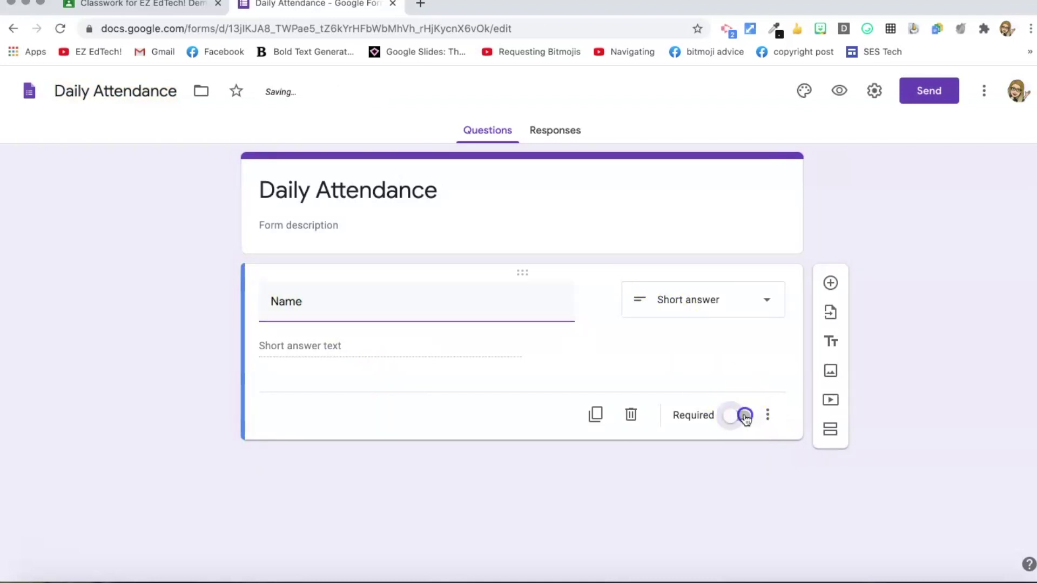
Add required multiple-choice 'Were you here on time?' with choices 'Yes!' and 'No, I was late'
left_click(830, 284)
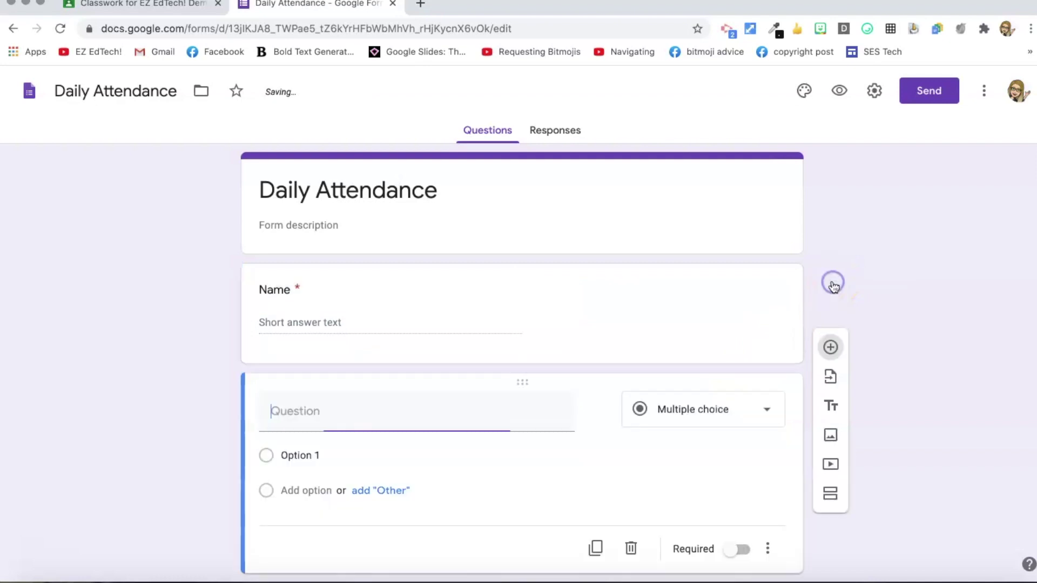
type("W")
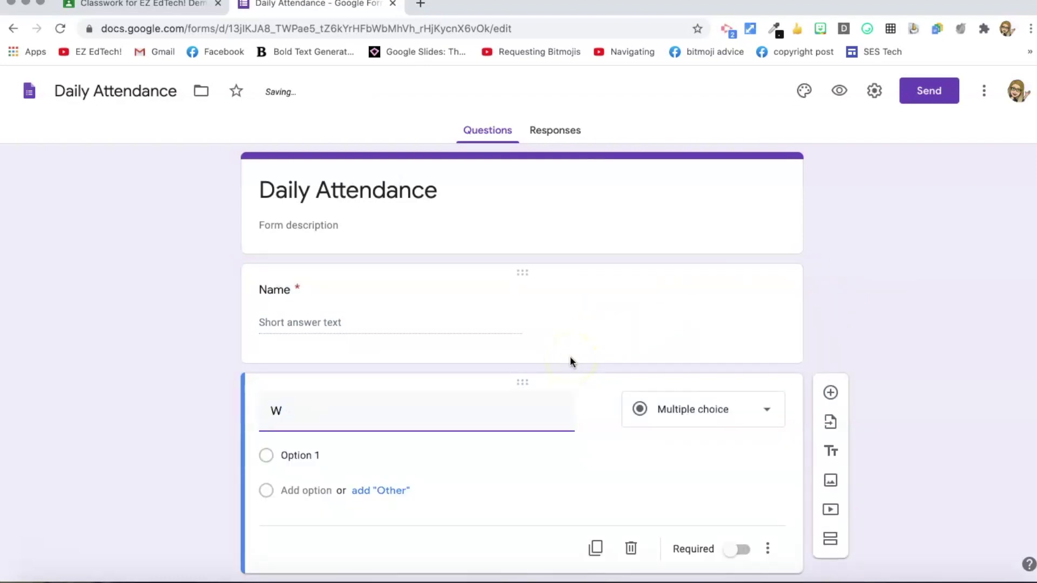
type("ere you here on time?")
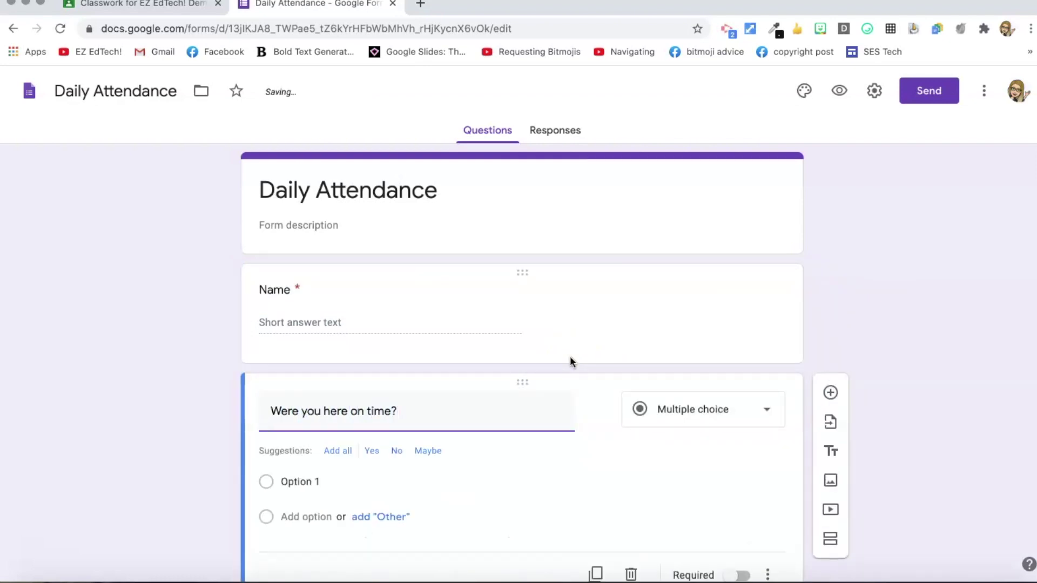
left_click(337, 478)
type("Yes!")
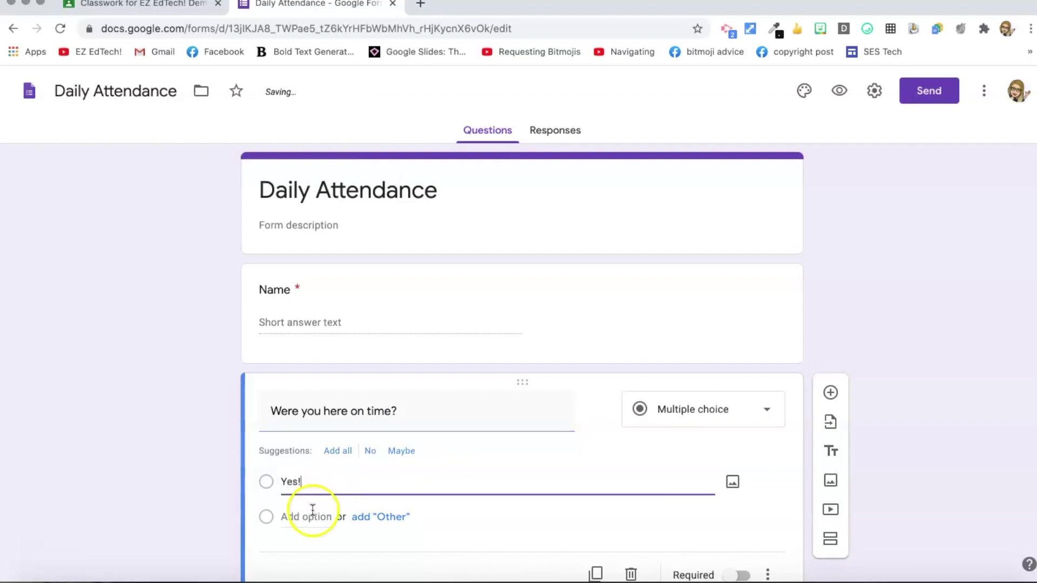
left_click(312, 514)
type("No, I was la")
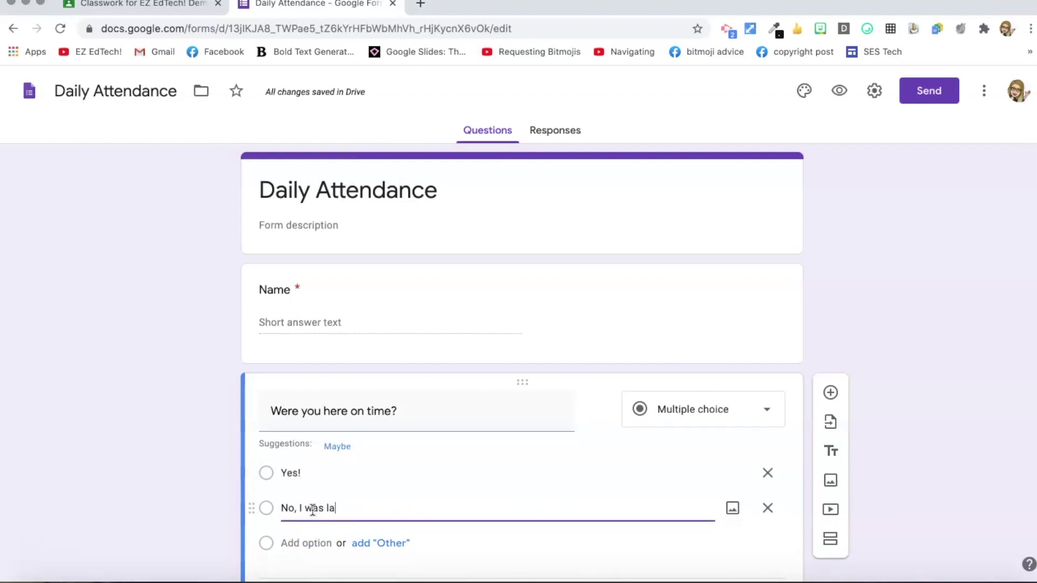
type("te")
left_click(482, 483)
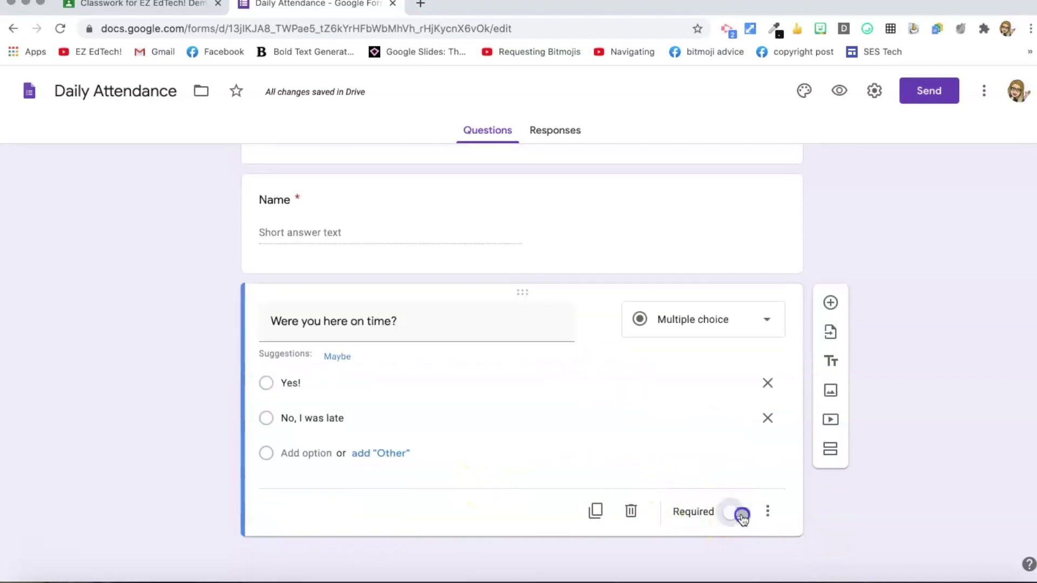
left_click(741, 513)
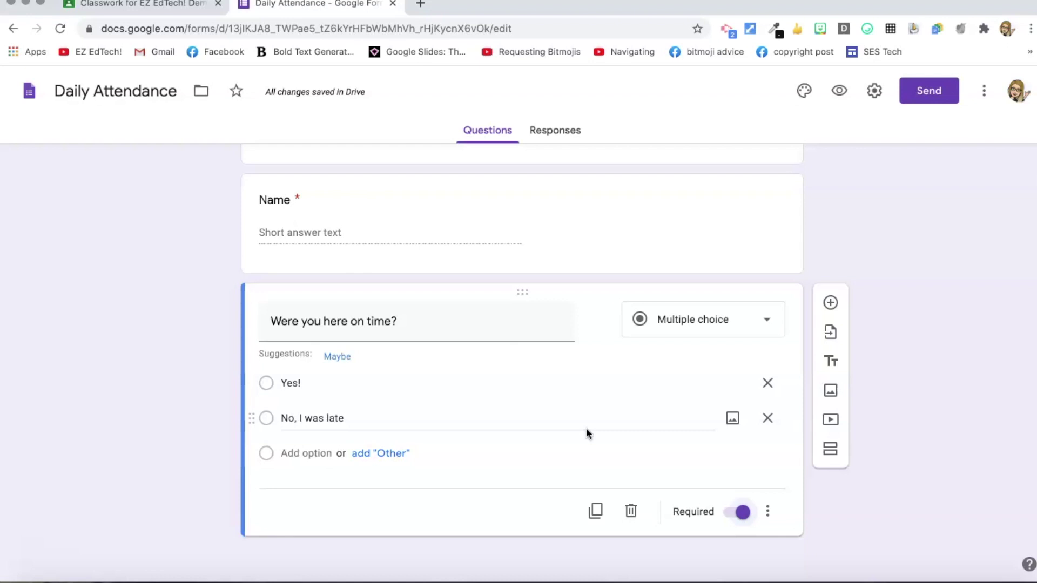
Add a paragraph question 'Is there anything you'd like to share with me?'
left_click(827, 305)
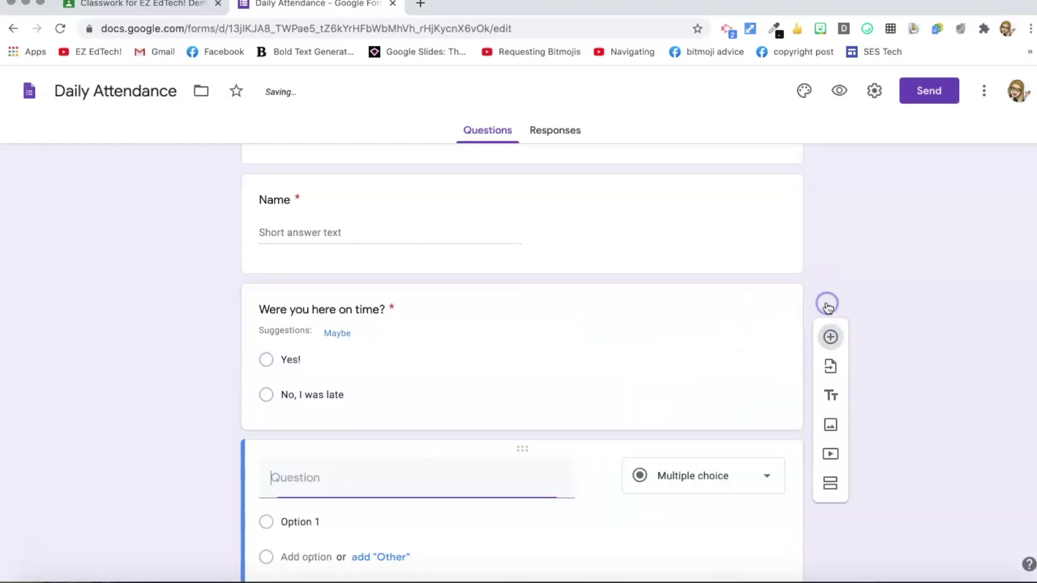
type("Is there anything you")
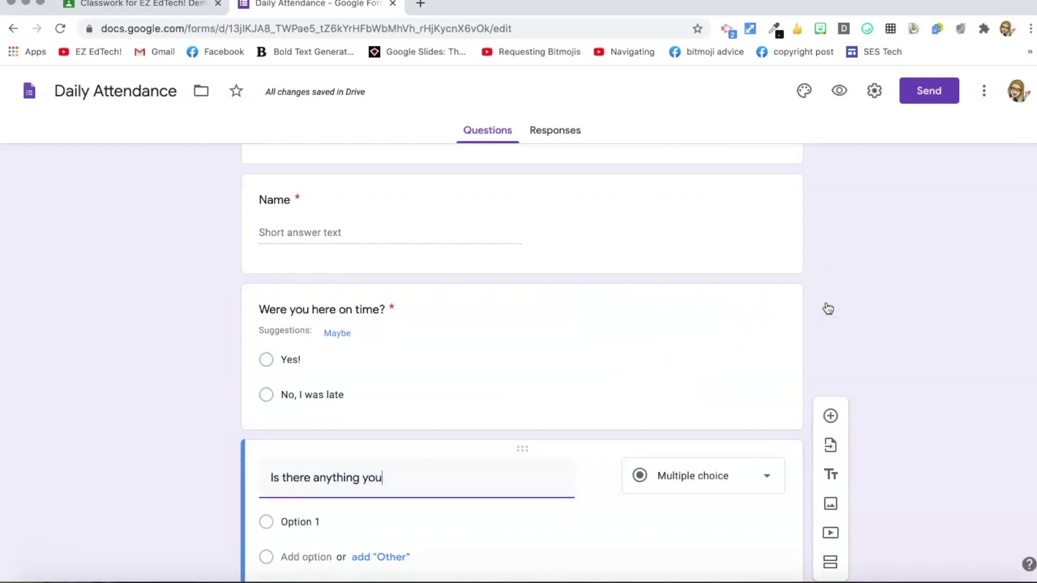
type("'d like to share with me?")
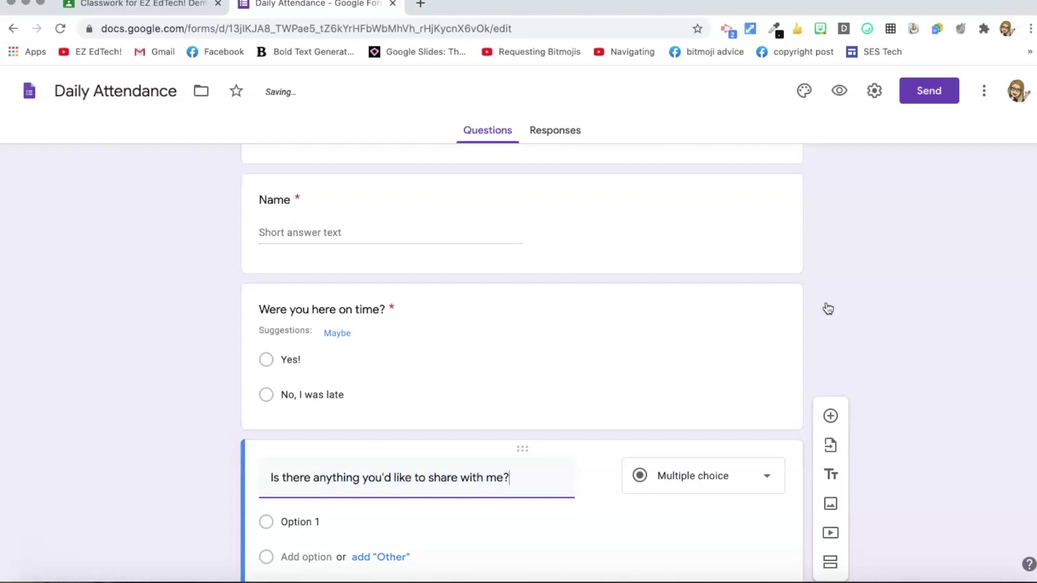
scroll(502, 463, "down", 3)
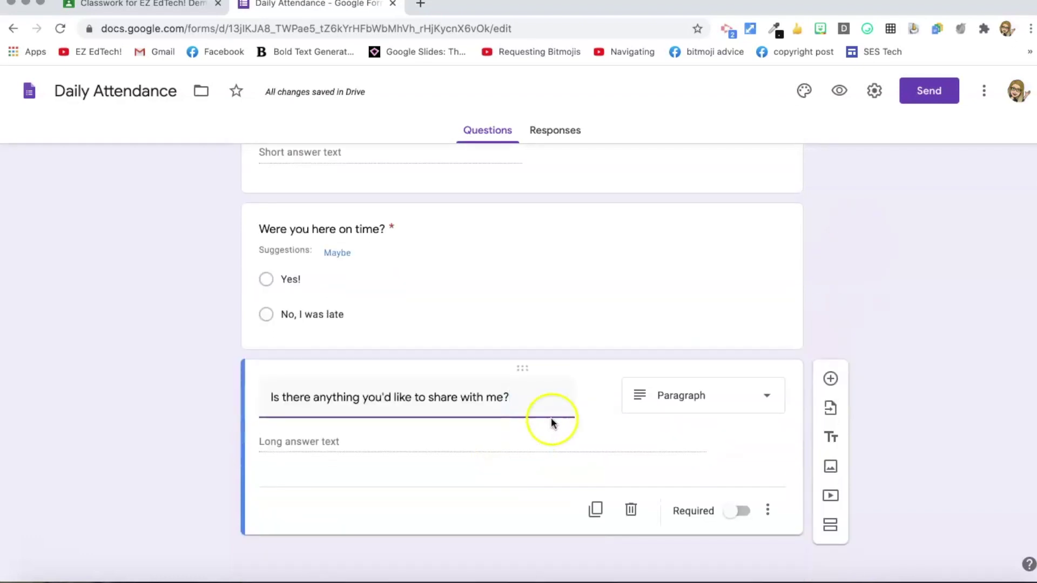
scroll(616, 358, "up", 3)
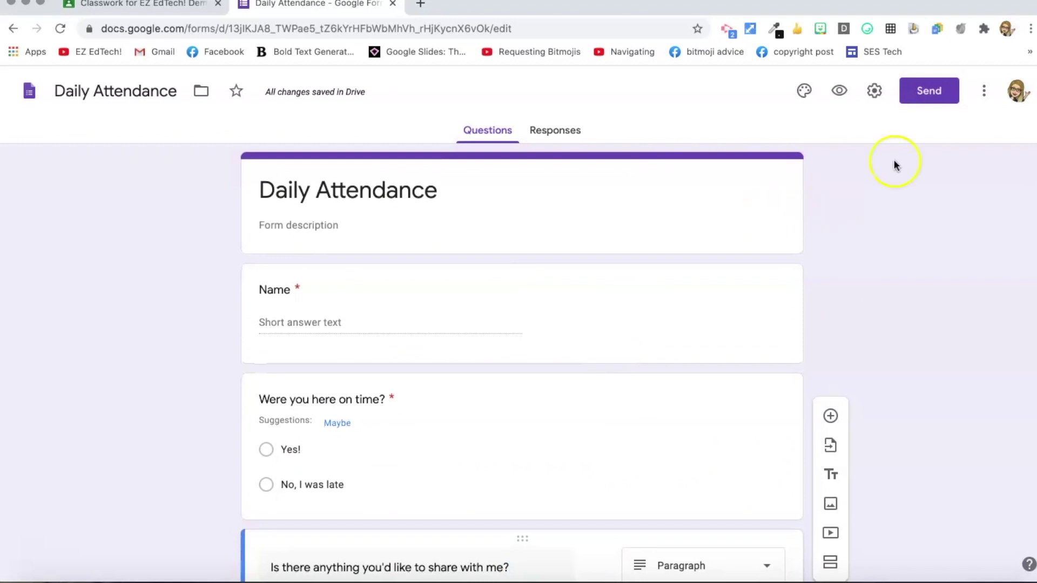
scroll(644, 400, "down", 3)
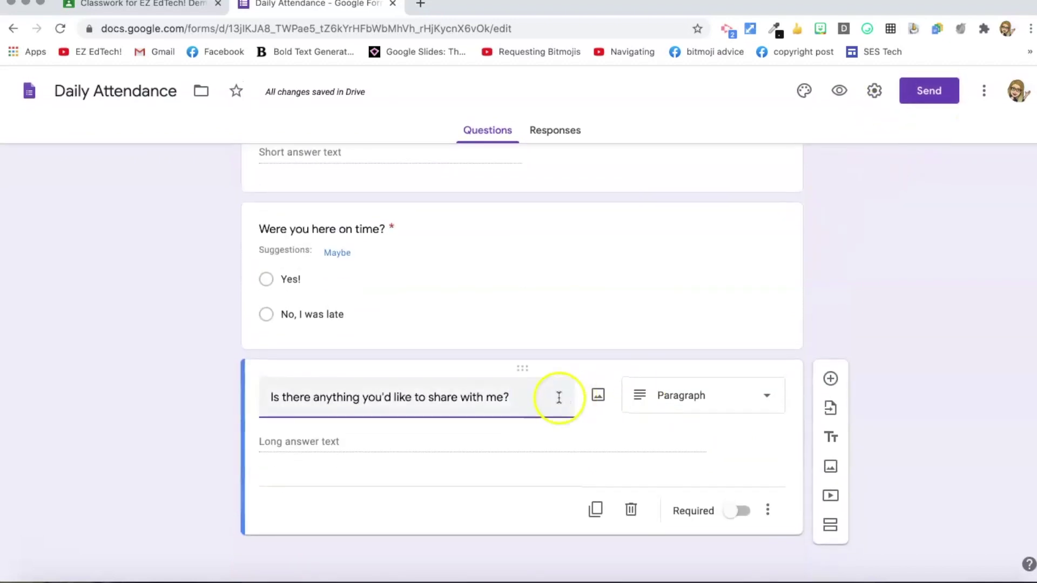
scroll(505, 457, "up", 3)
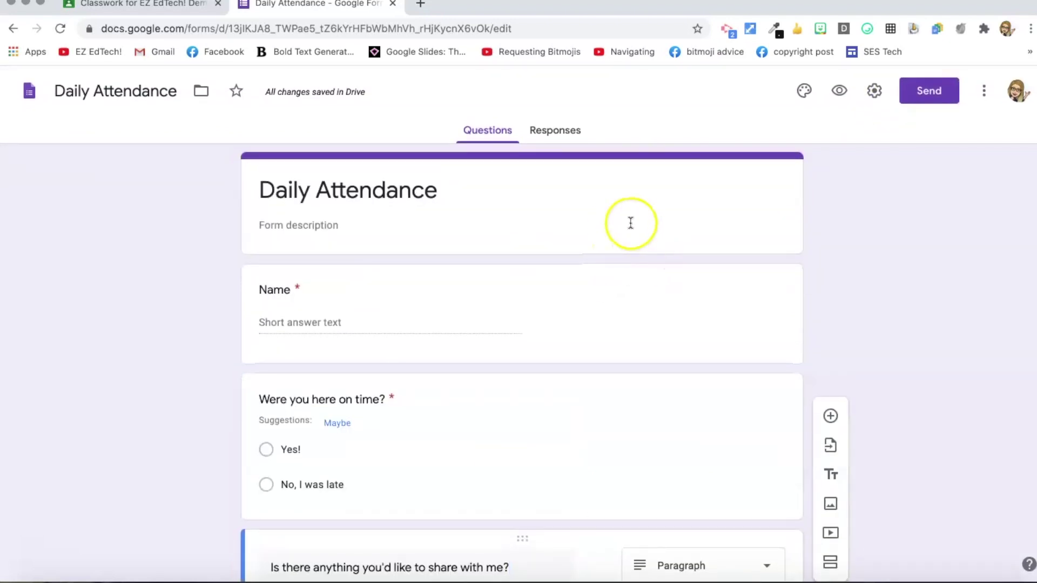
left_click(875, 91)
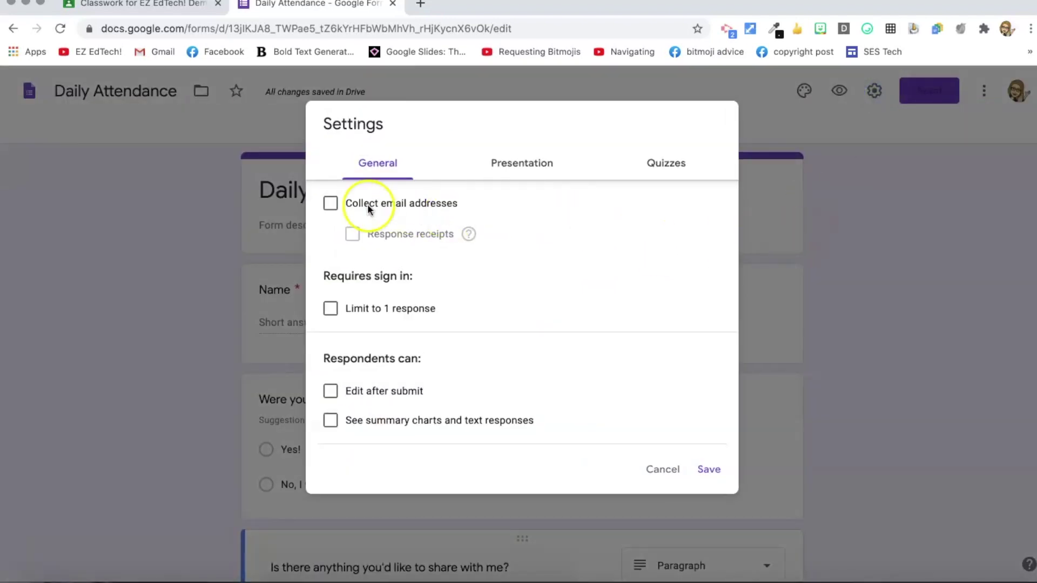
left_click(331, 204)
left_click(330, 204)
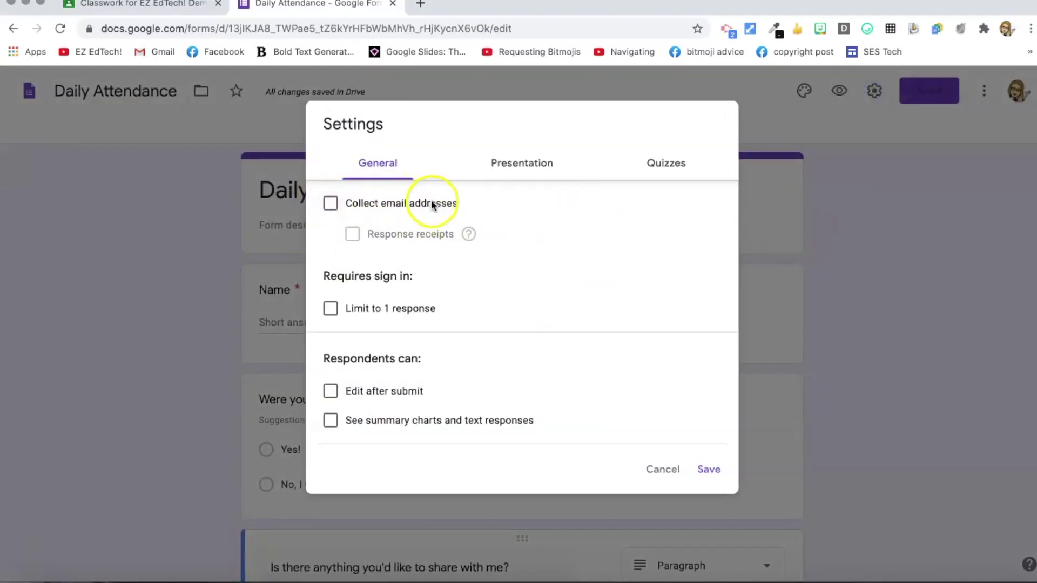
left_click(331, 204)
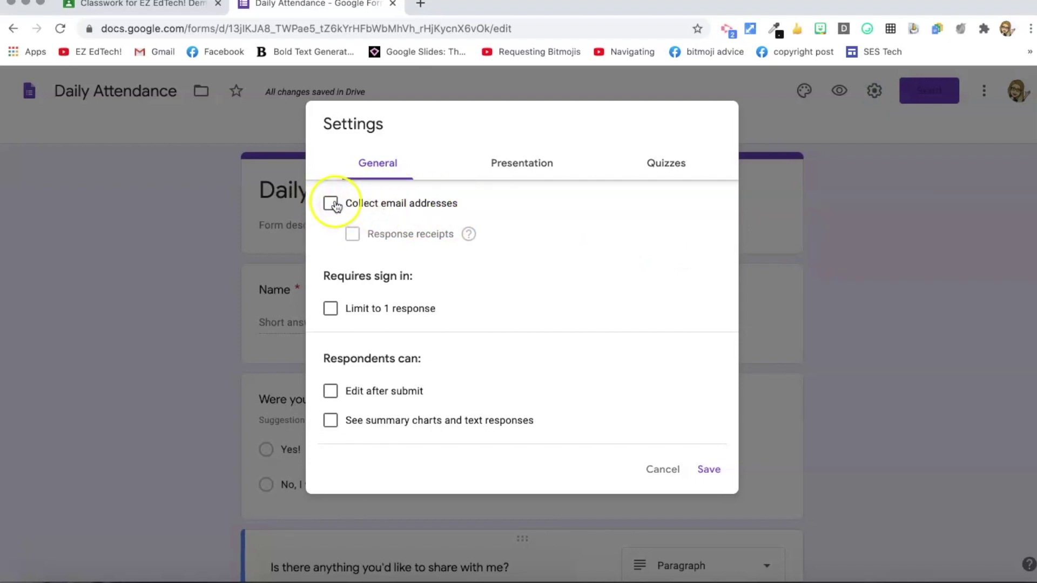
left_click(331, 203)
left_click(332, 204)
left_click(332, 204)
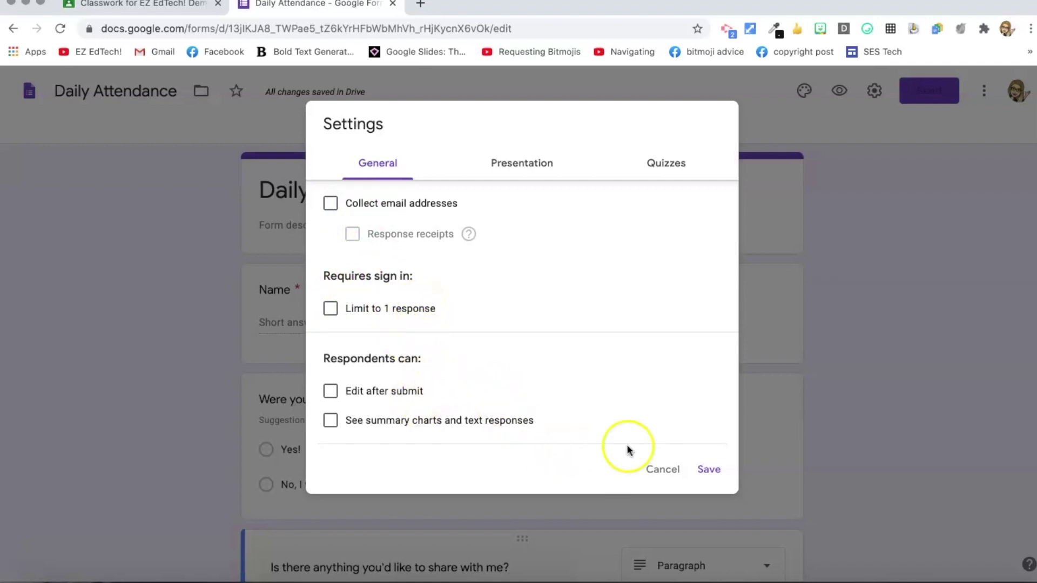
left_click(709, 468)
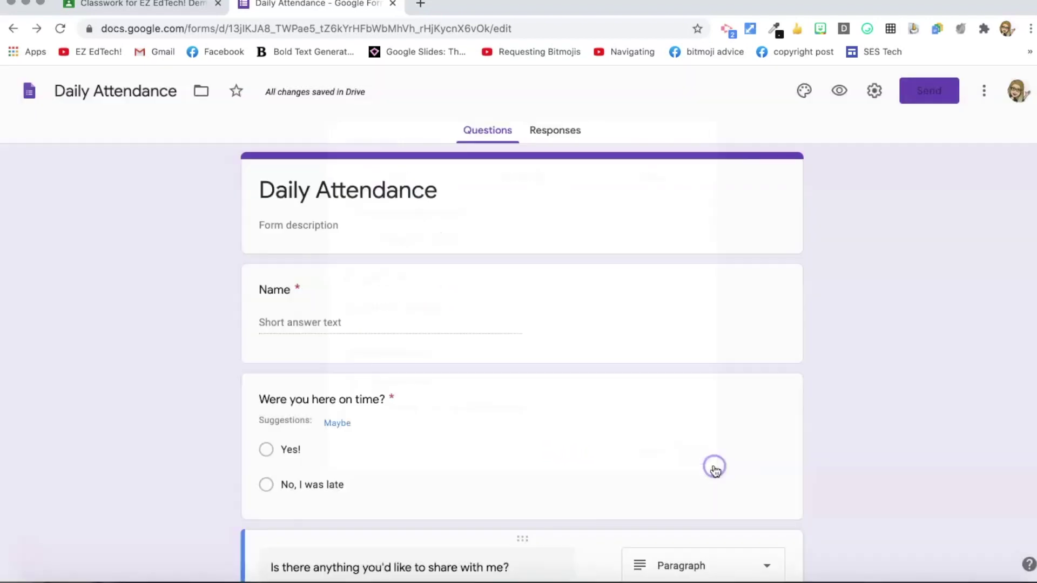
Copy the Daily Attendance form's share link and return to the Classroom tab
left_click(941, 104)
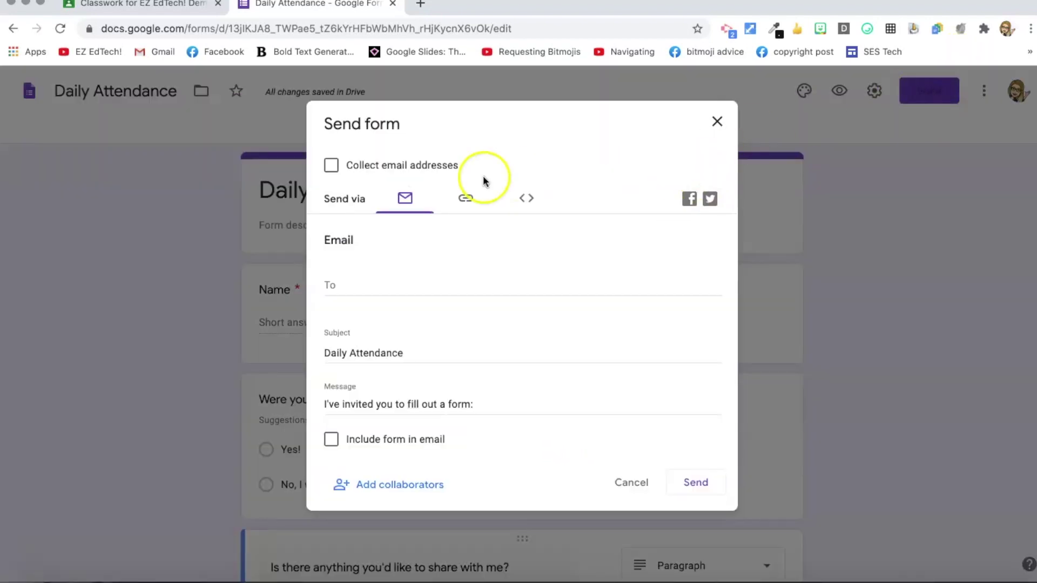
left_click(466, 199)
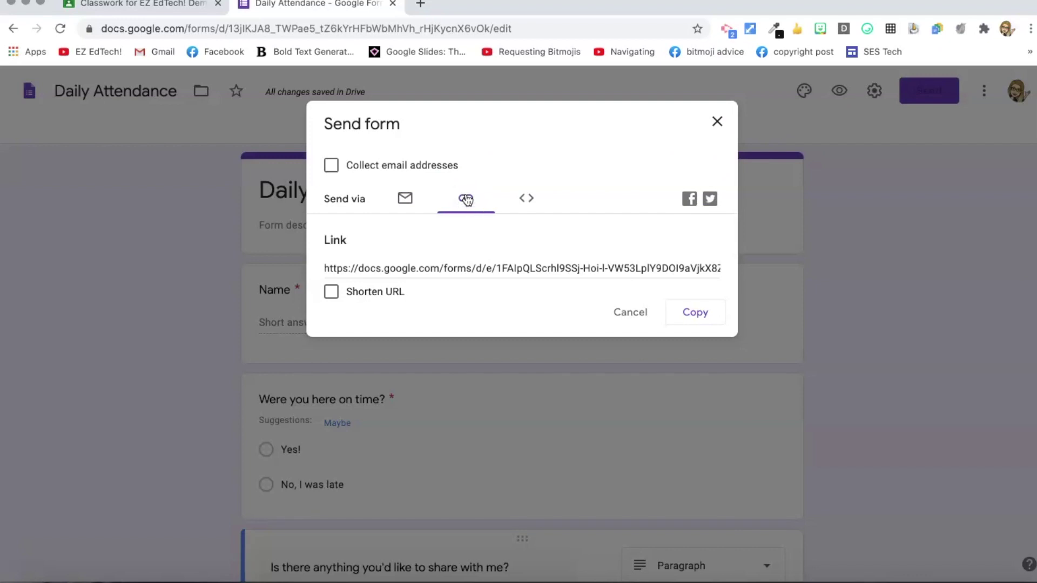
left_click(695, 313)
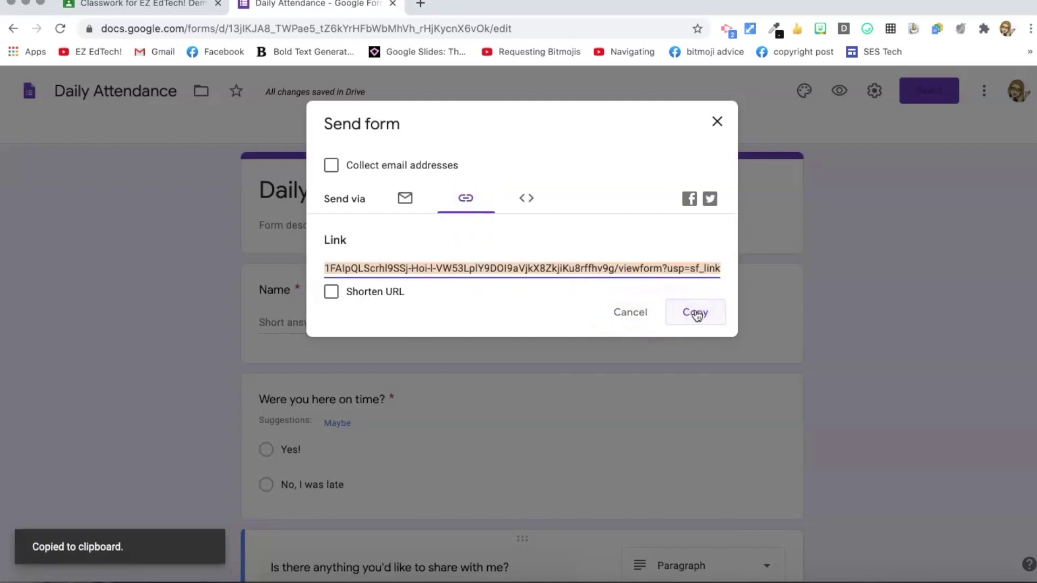
left_click(182, 7)
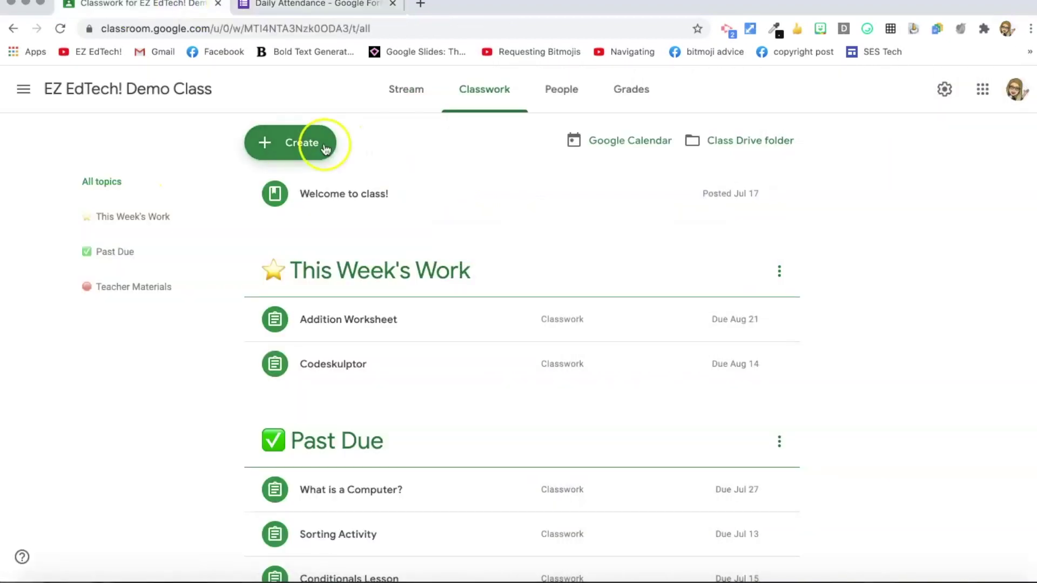
Start a Stream announcement reading 'Today's attendance'
left_click(407, 94)
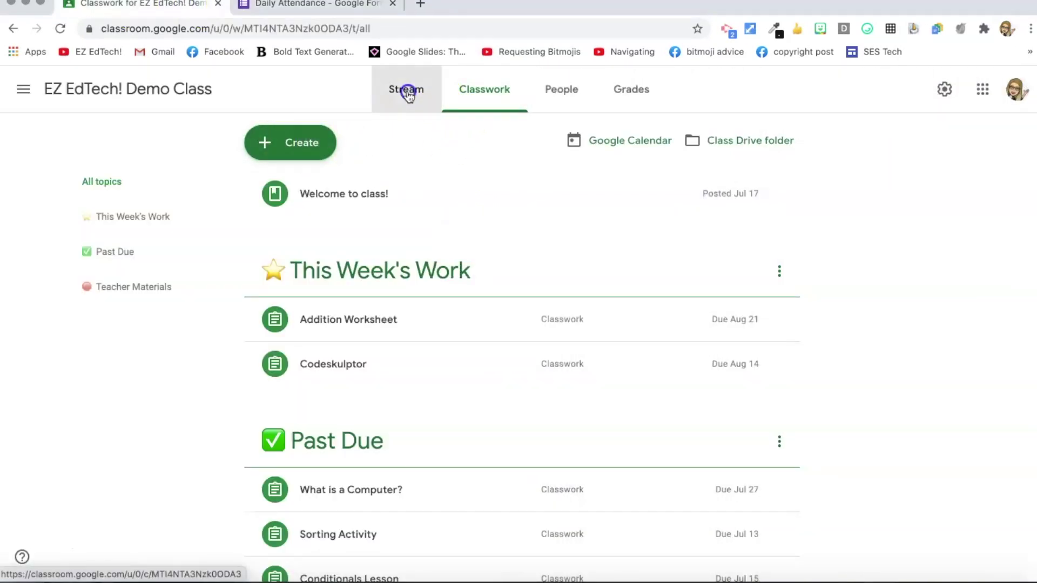
left_click(419, 345)
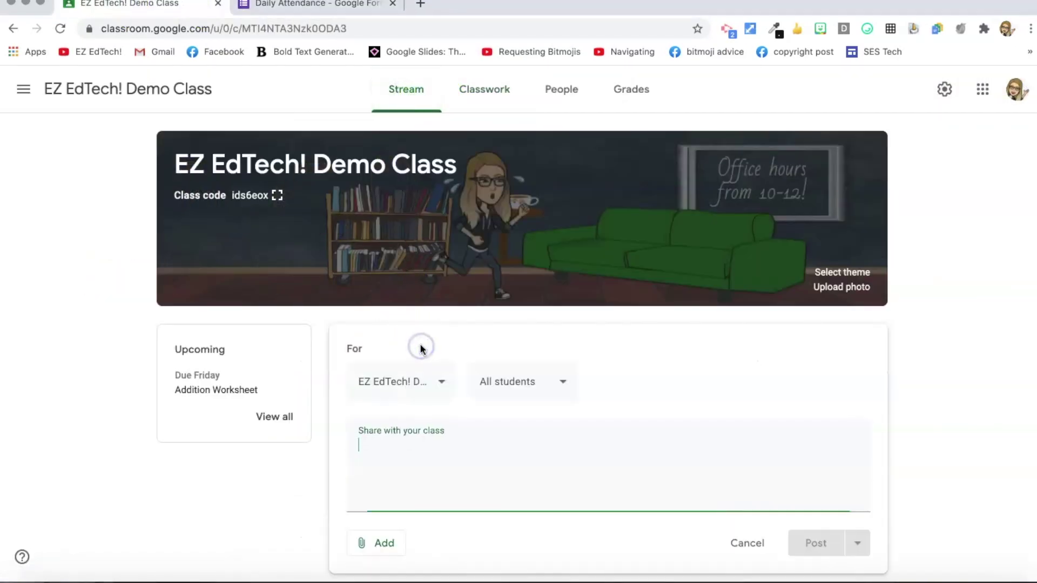
type("Today's")
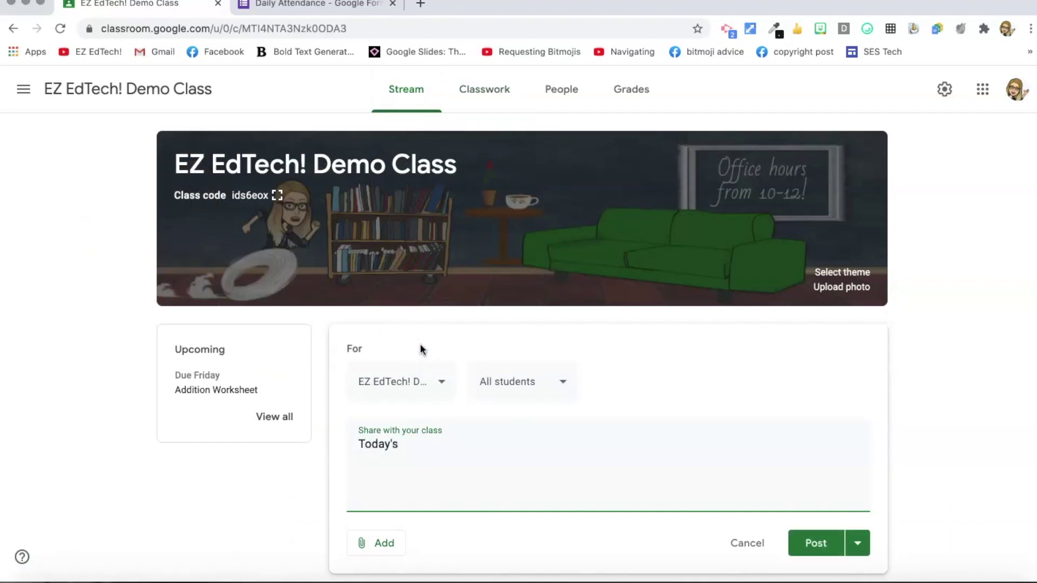
type(" attendance")
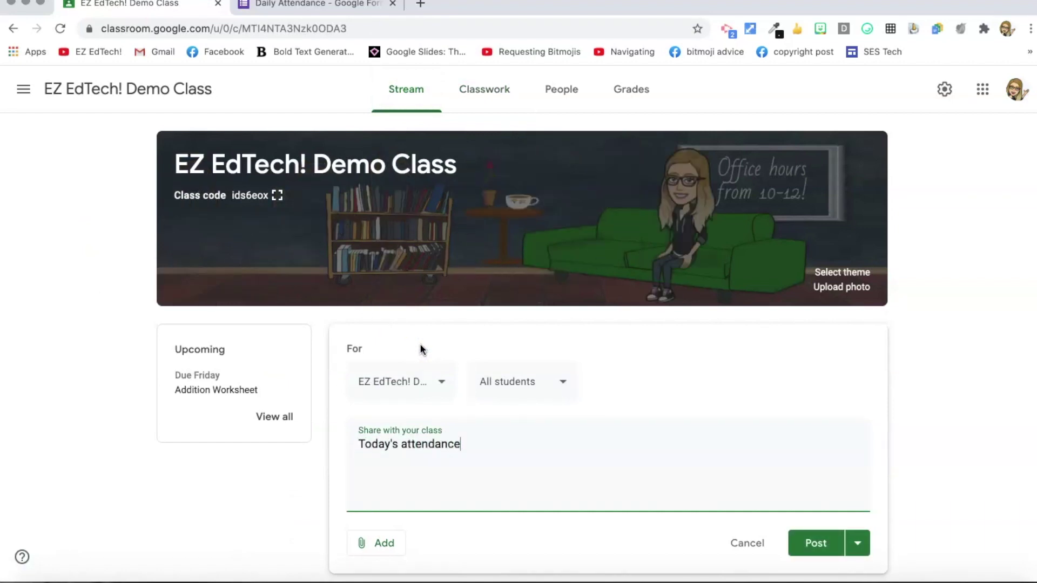
left_click(518, 436)
Attach the Daily Attendance form from Google Drive and post the announcement
left_click(377, 543)
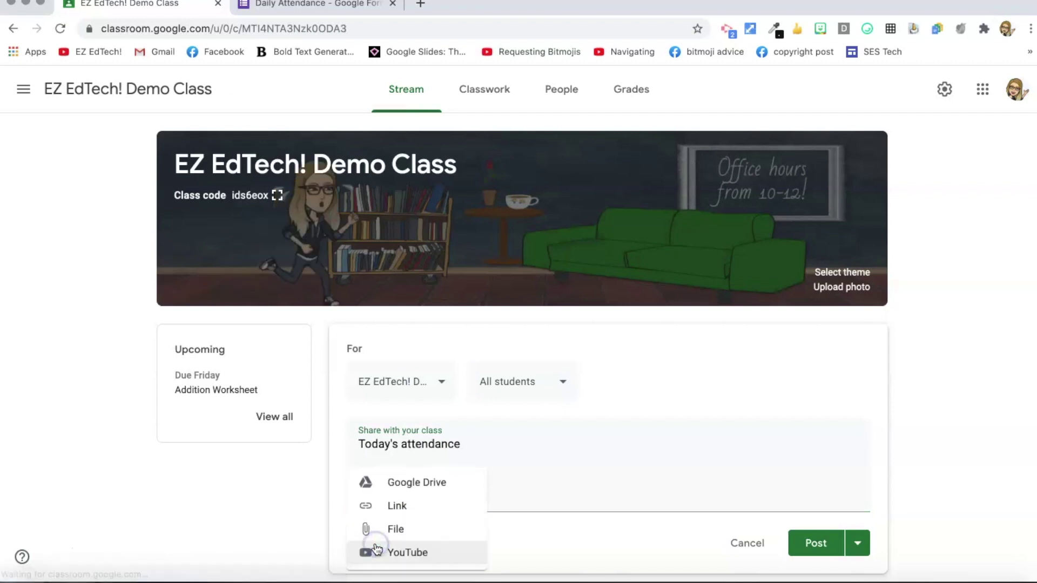
left_click(383, 482)
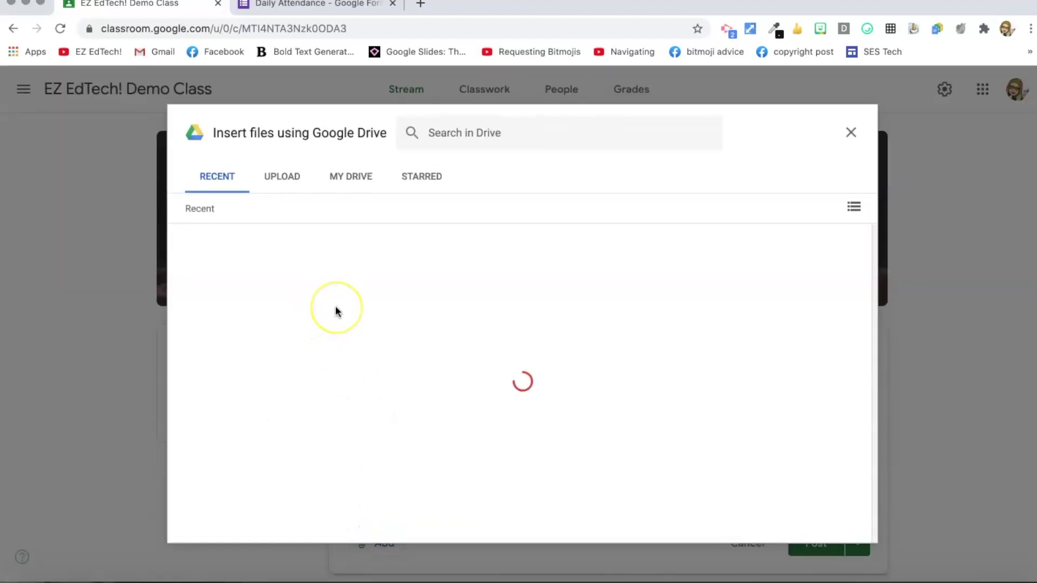
left_click(260, 304)
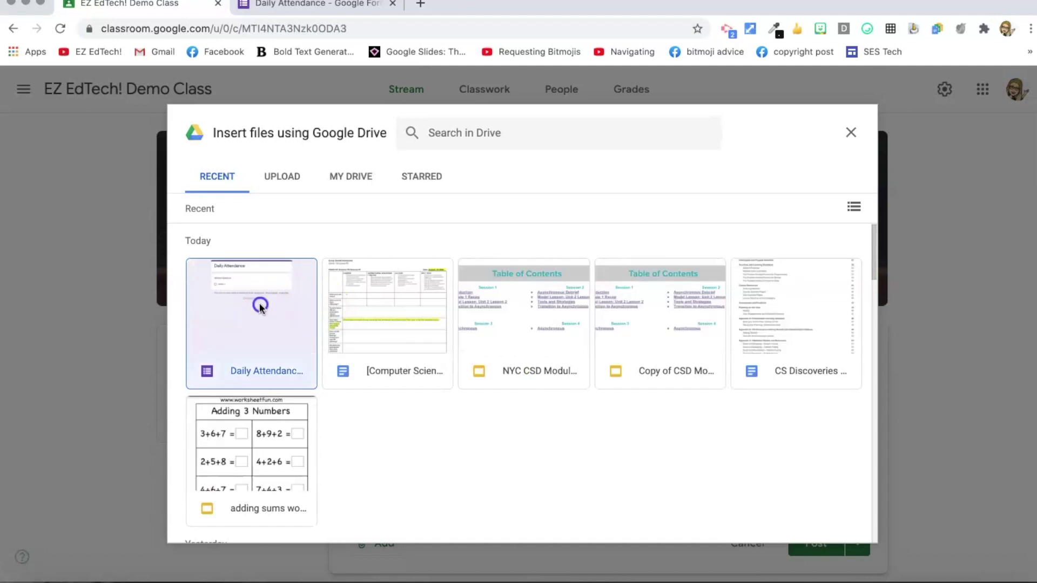
left_click(260, 306)
scroll(442, 398, "down", 1)
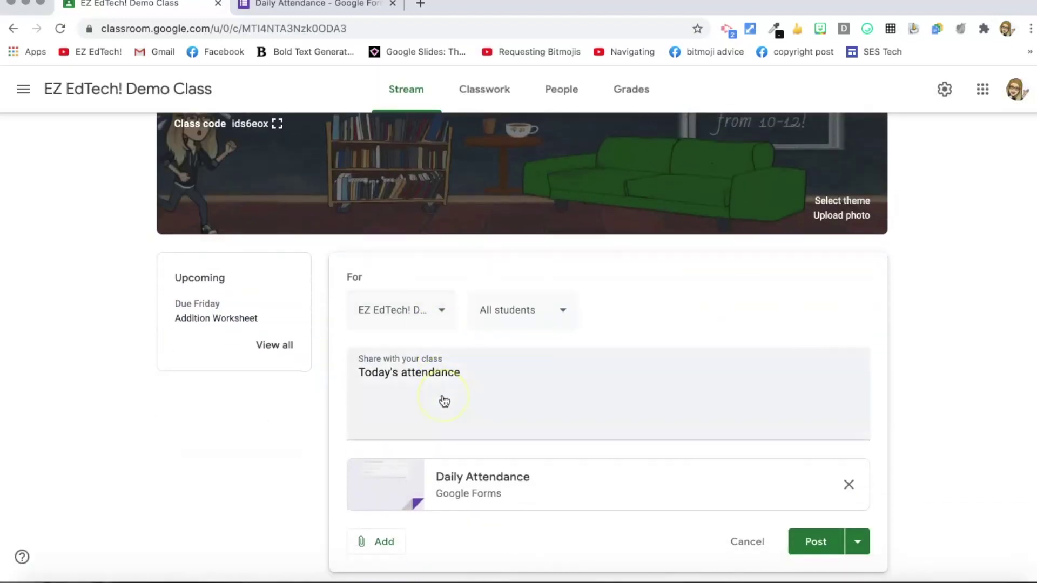
left_click(860, 544)
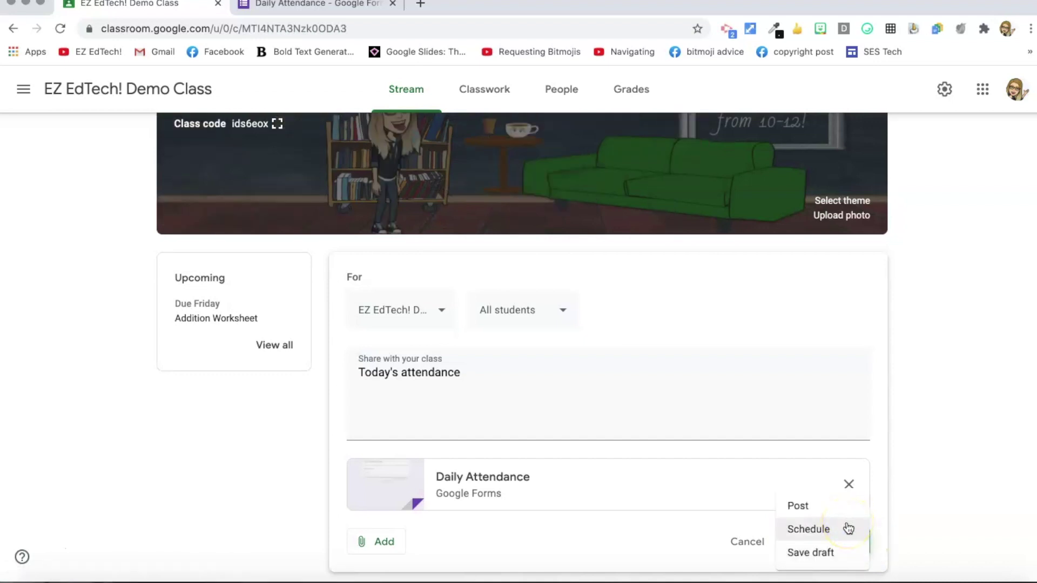
left_click(839, 514)
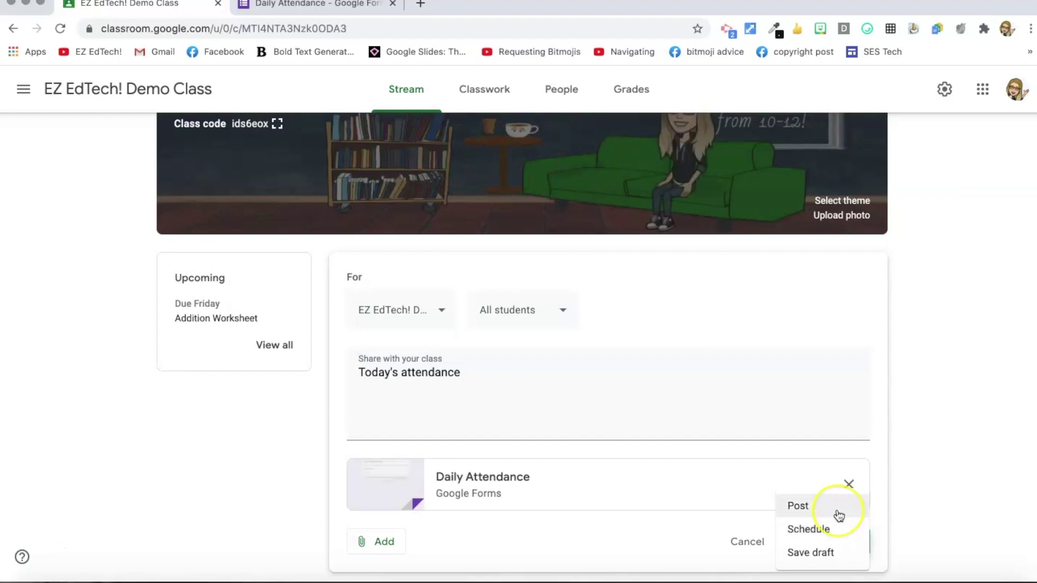
left_click(839, 515)
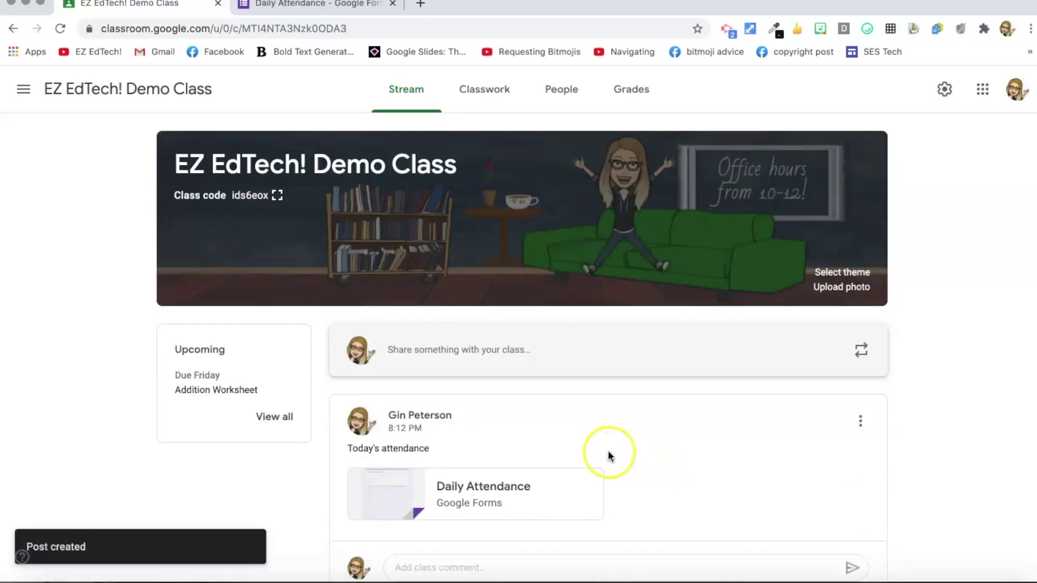
Open and dismiss the options menus on the attendance and welcome posts without changes
scroll(611, 456, "down", 3)
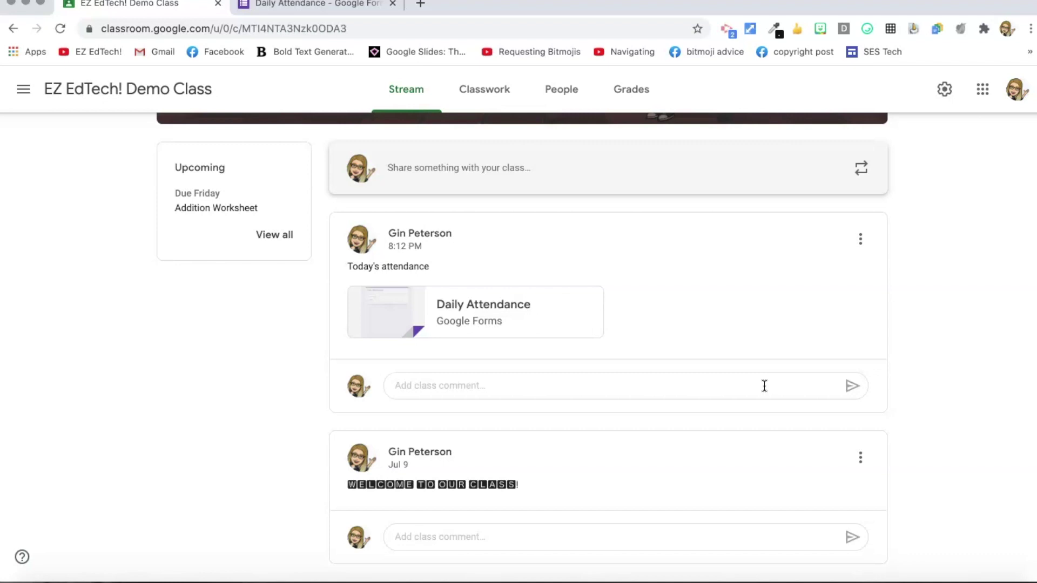
left_click(860, 242)
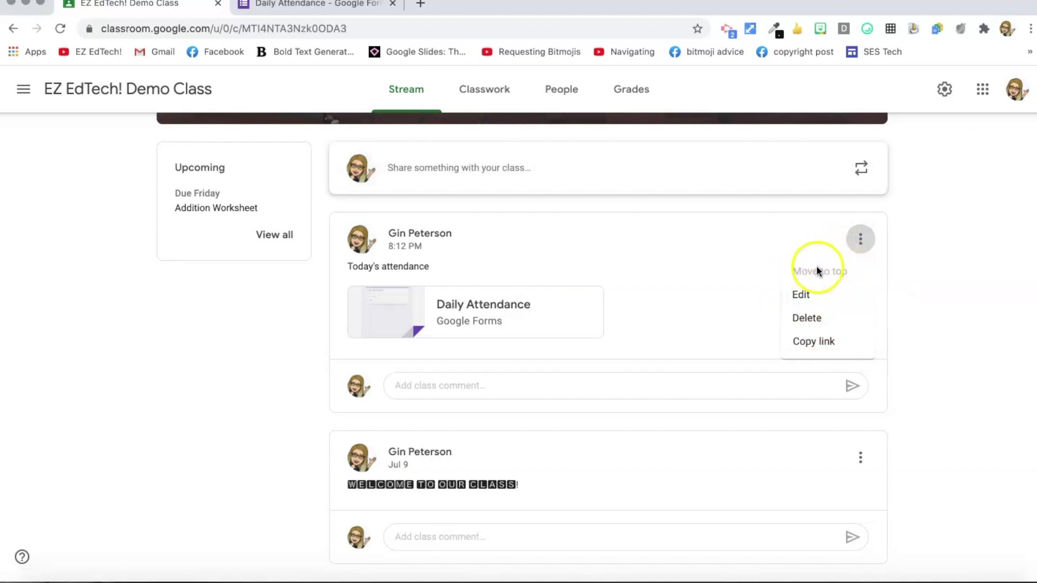
left_click(752, 270)
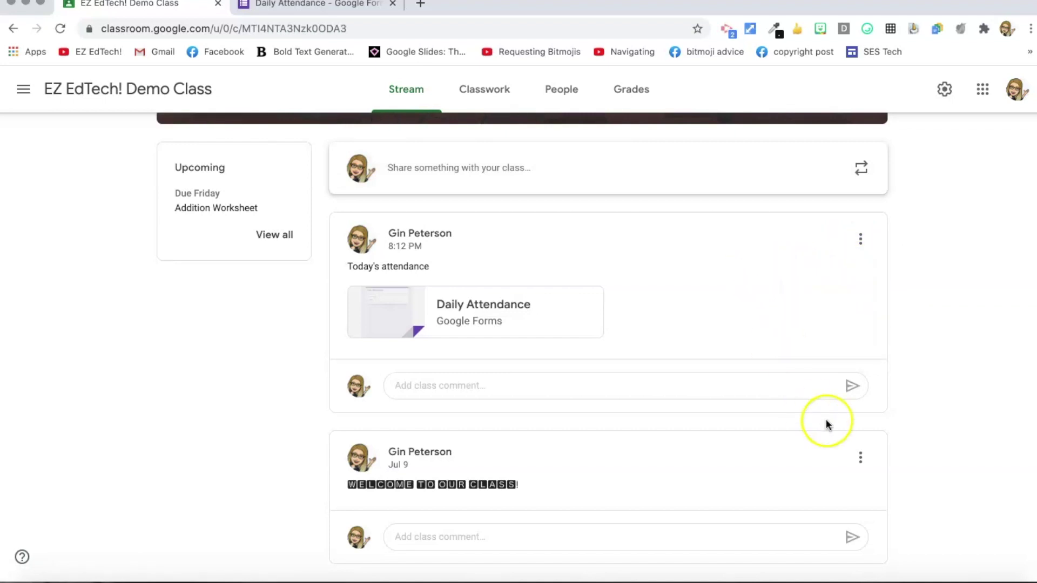
left_click(860, 458)
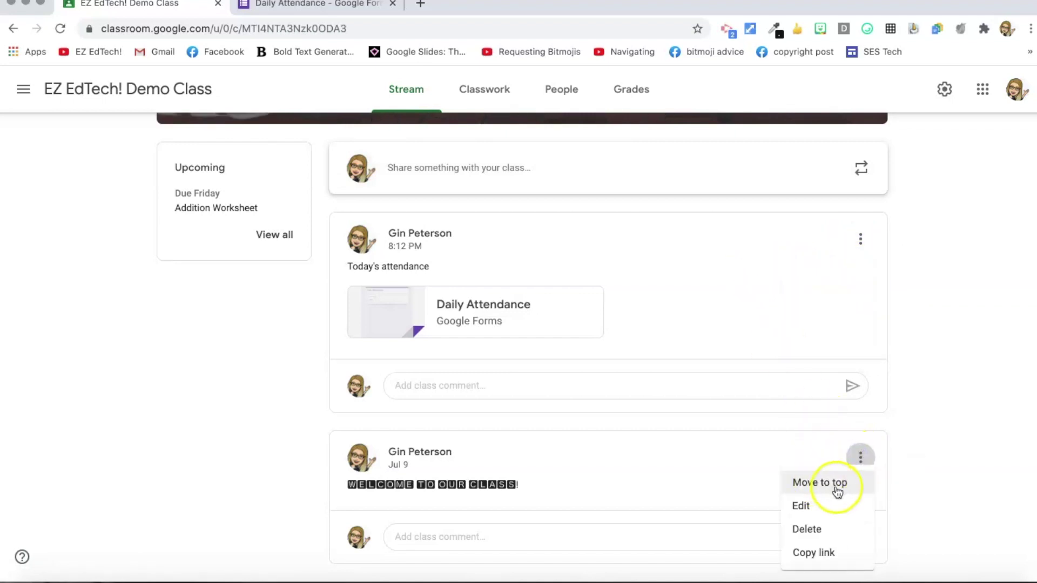
left_click(728, 298)
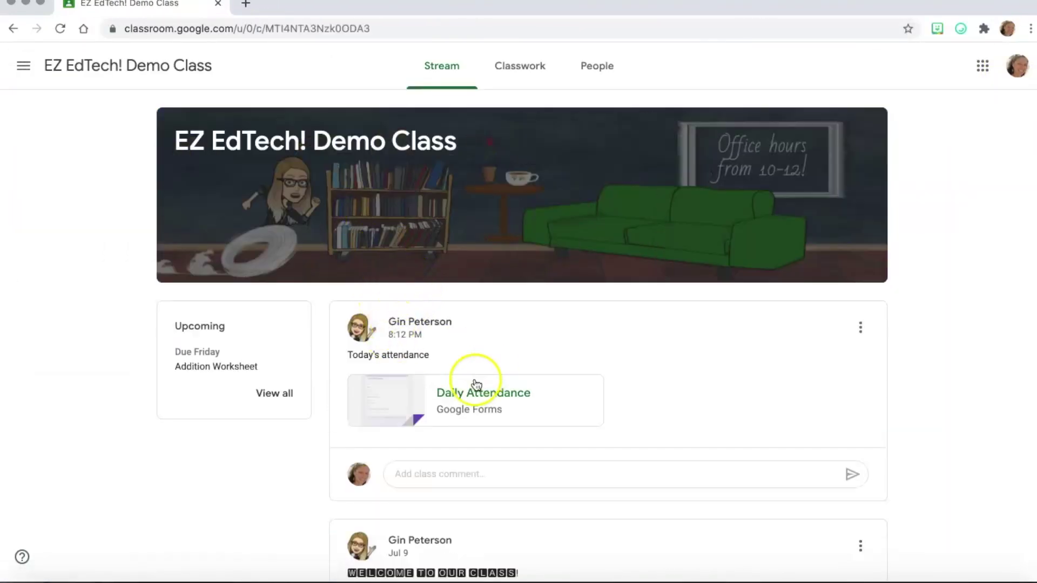
Submit the attached form with the student's name, 'Yes!' and the note 'Heyyy!'
left_click(471, 404)
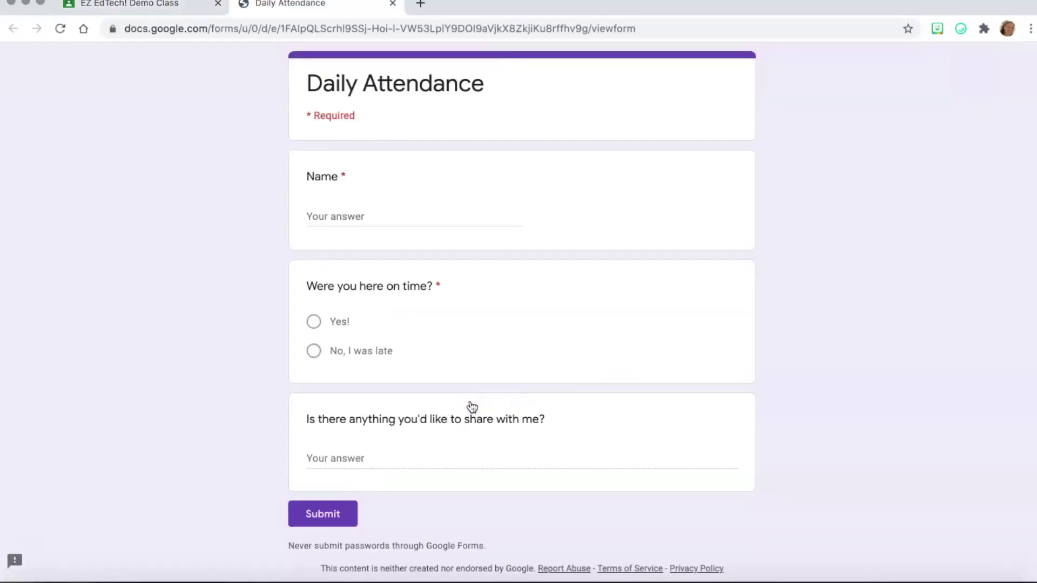
left_click(409, 220)
type("Gin")
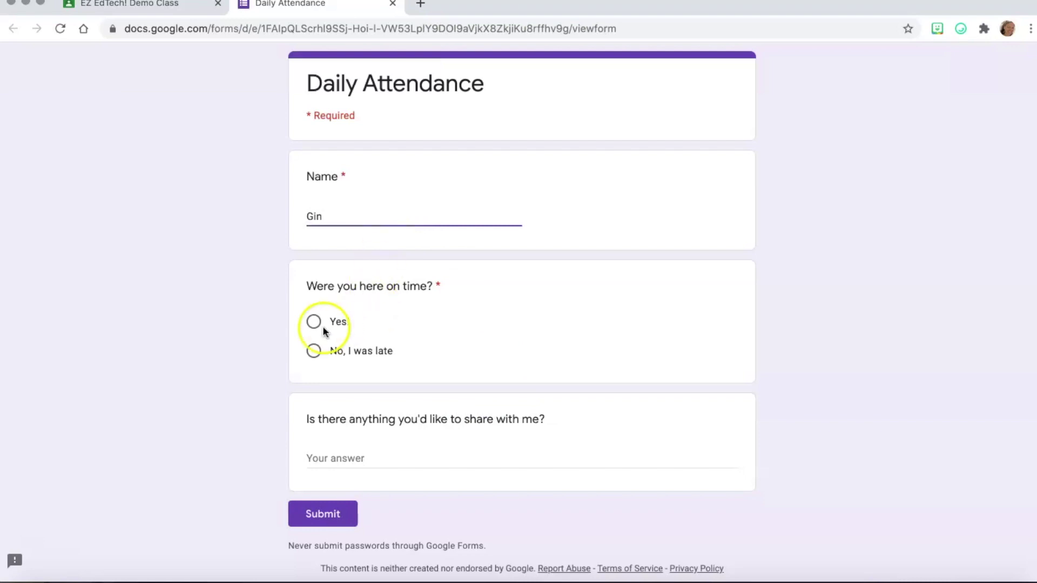
left_click(325, 328)
left_click(352, 450)
type("Heyyy!")
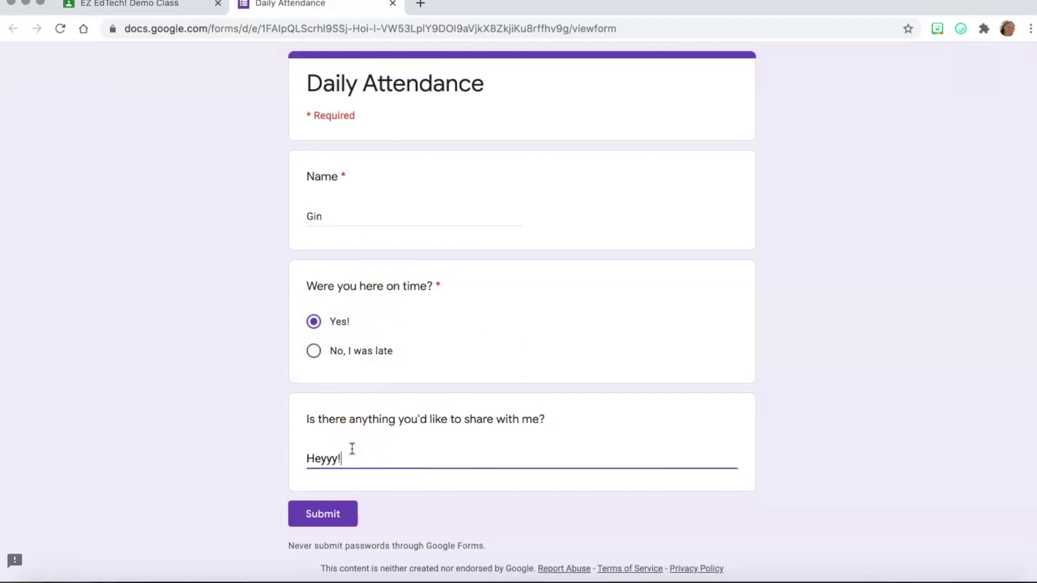
left_click(323, 516)
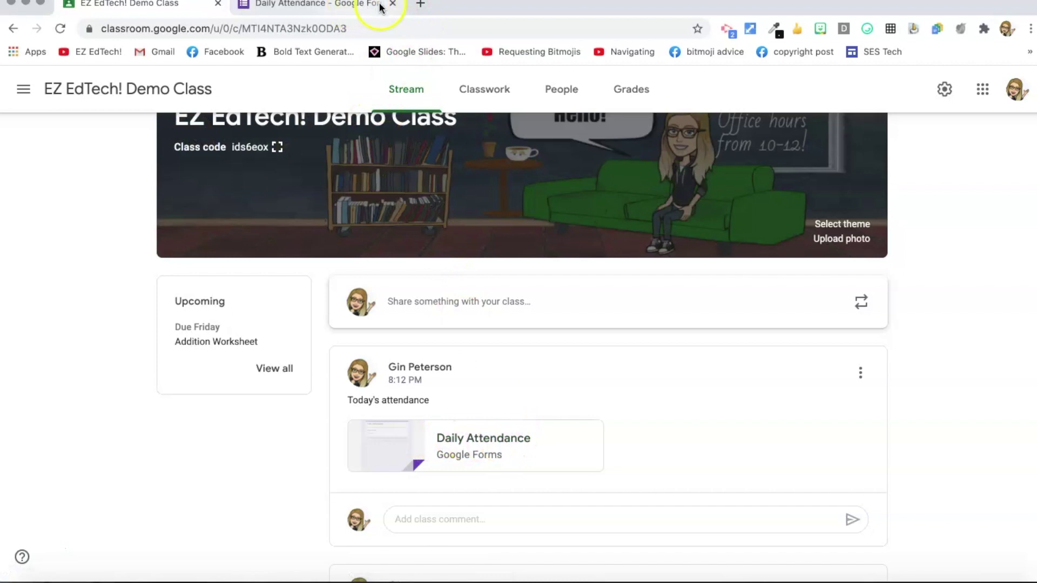
Open the Daily Attendance form from forms.google.com in a new tab and view its responses
left_click(421, 5)
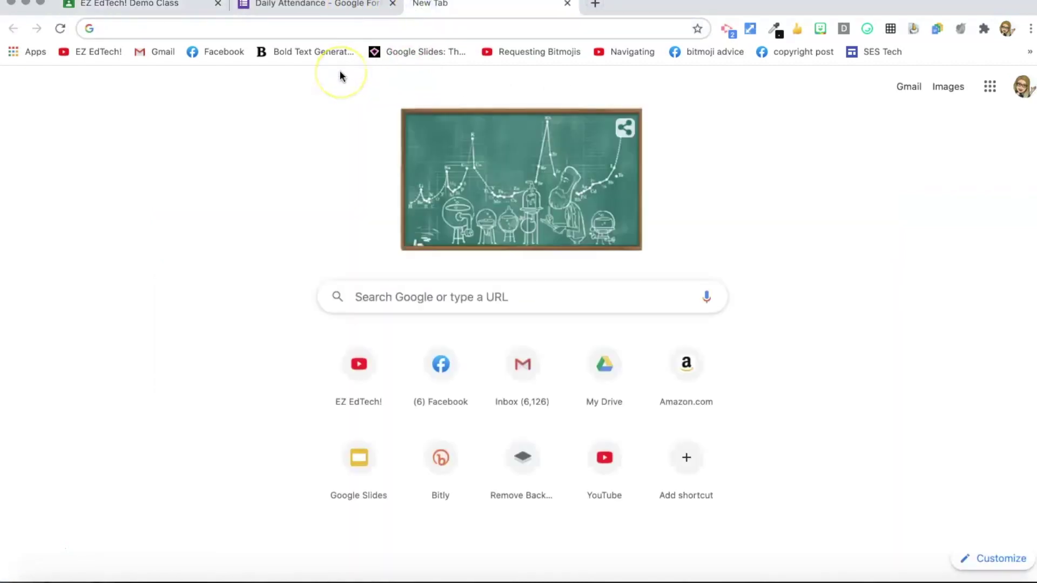
type("forms.")
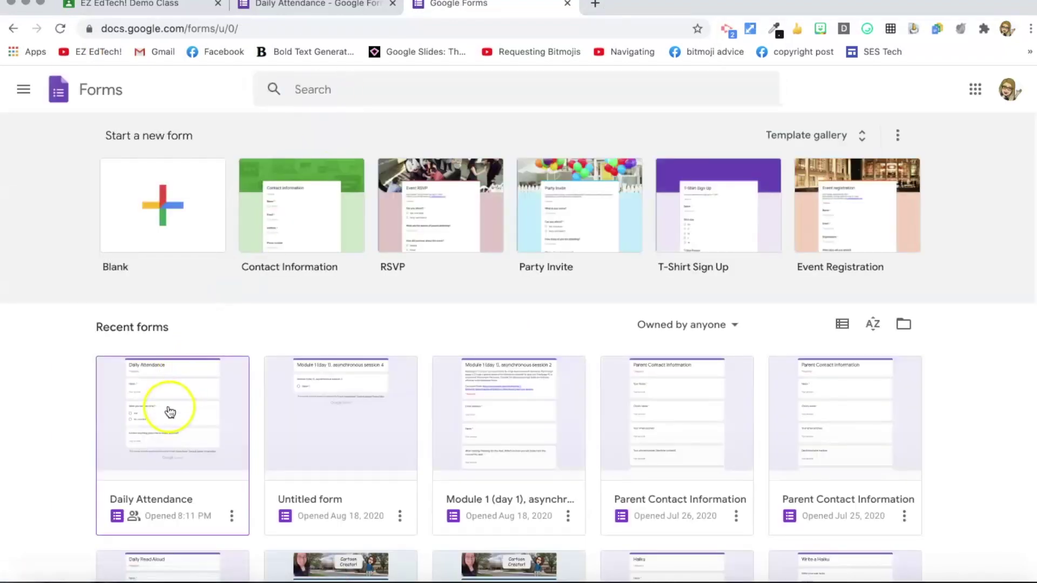
left_click(170, 409)
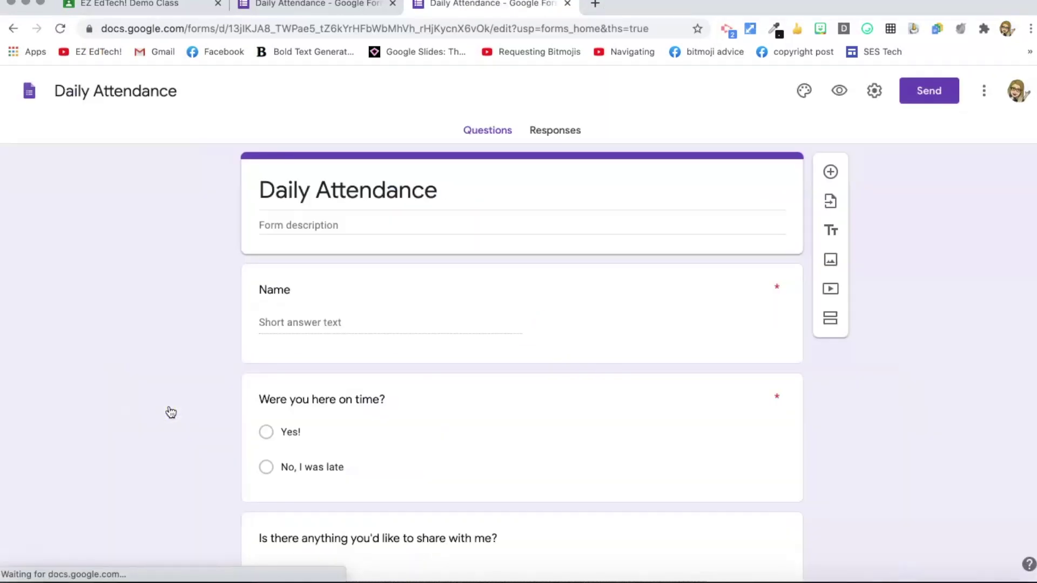
left_click(543, 135)
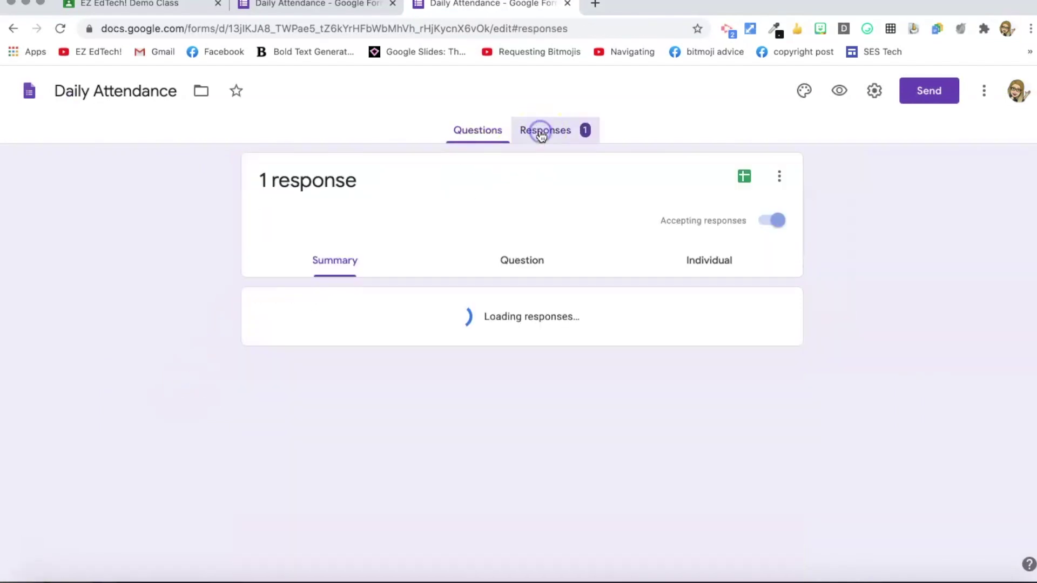
scroll(498, 299, "down", 5)
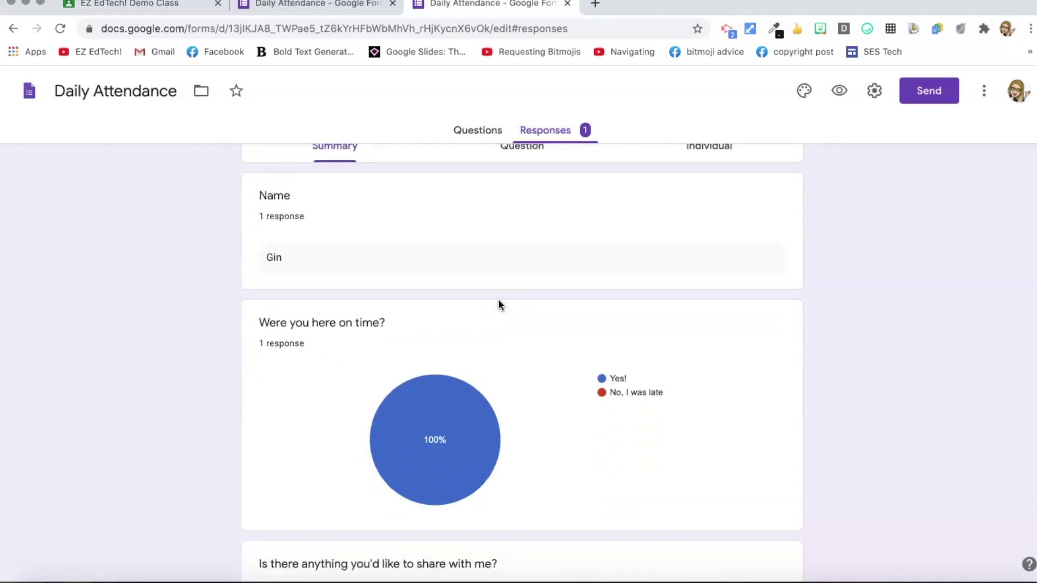
scroll(498, 300, "up", 5)
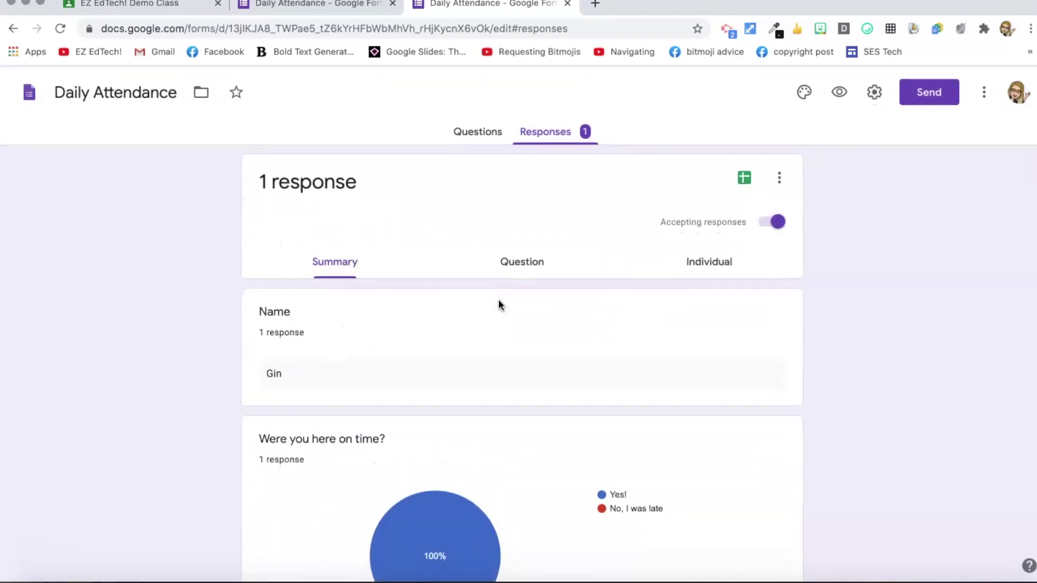
left_click(744, 181)
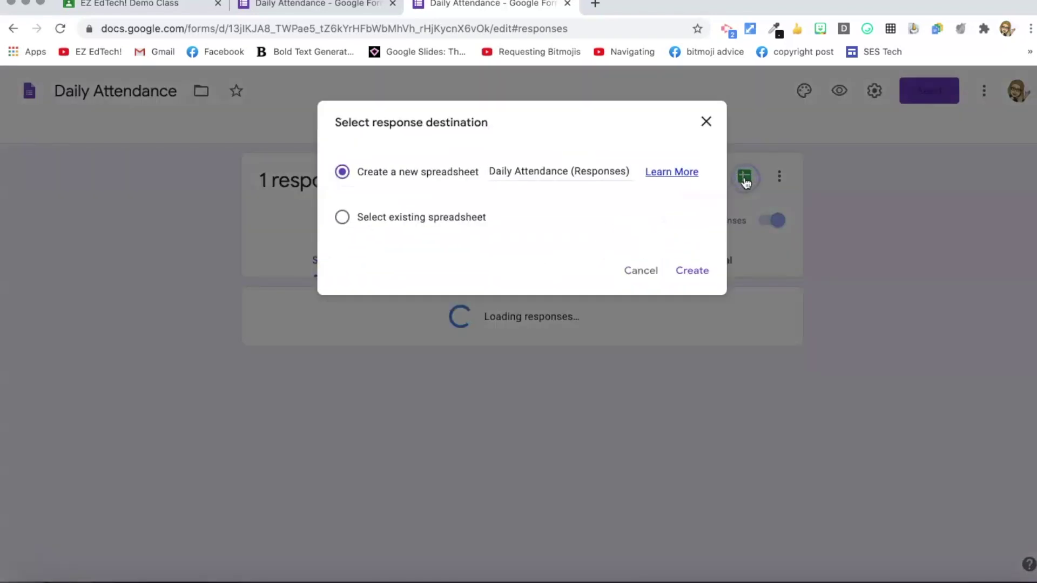
Create a new linked 'Daily Attendance (Responses)' spreadsheet, then return to the form
left_click(682, 268)
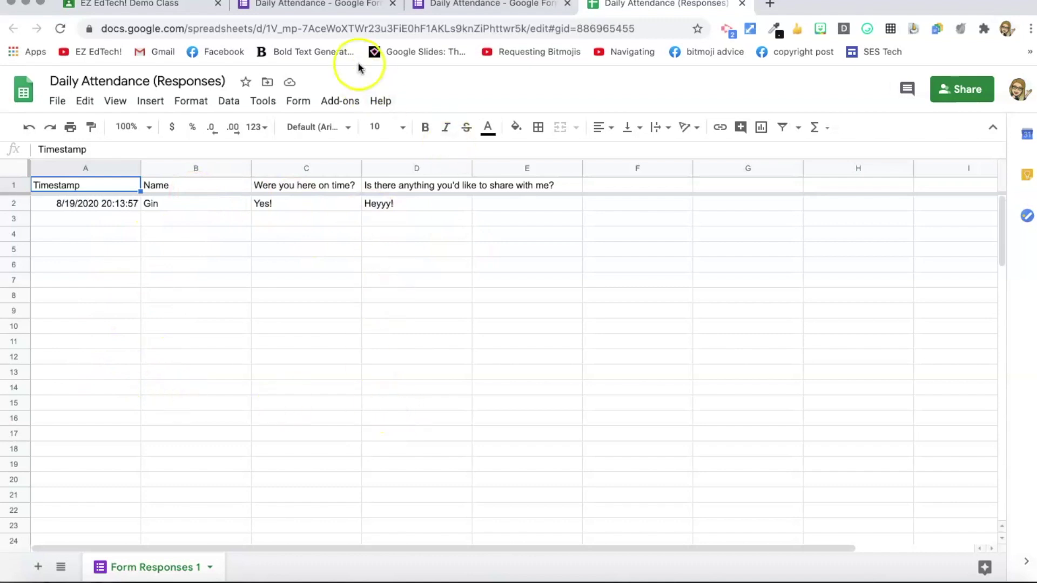
left_click(429, 10)
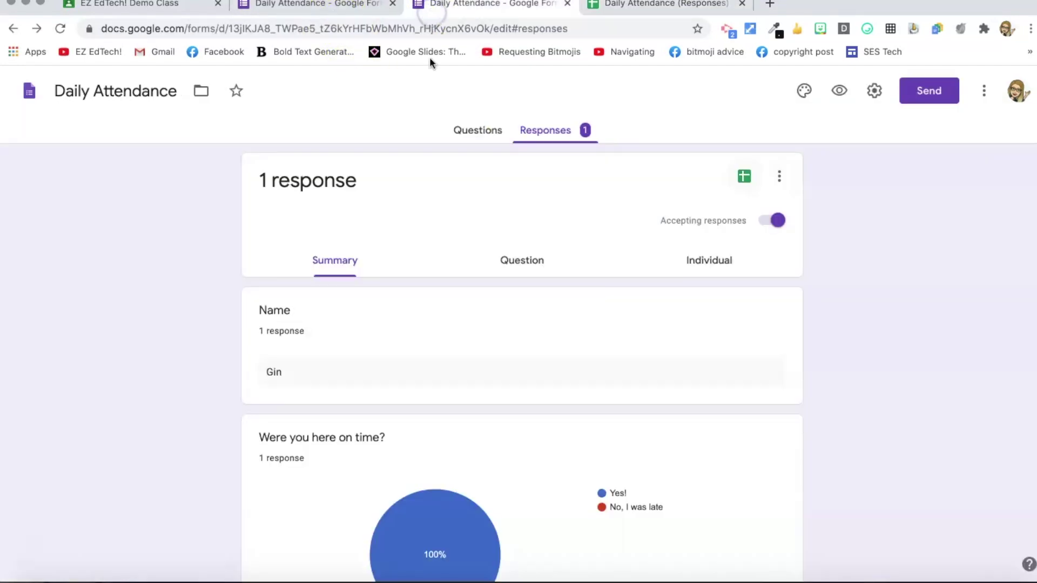
Duplicate the Daily Attendance form as a copy titled '8-21 Daily Attendance'
left_click(980, 100)
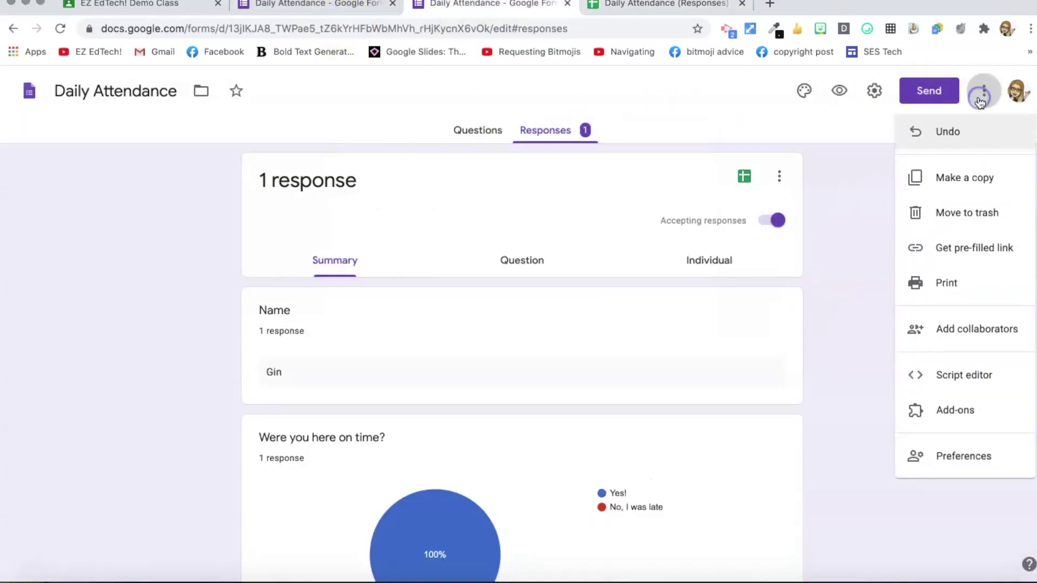
left_click(937, 174)
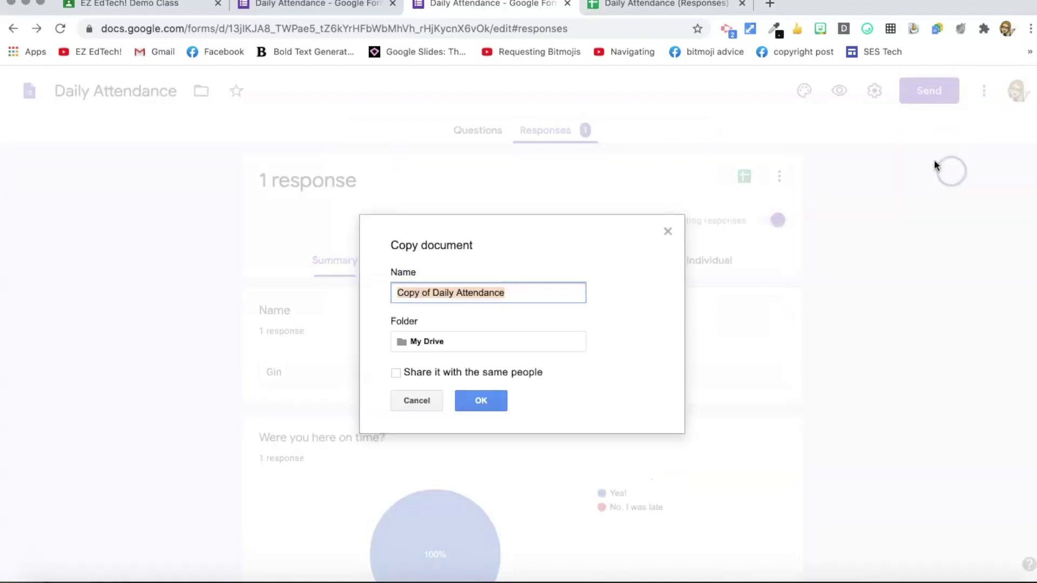
left_click(432, 289)
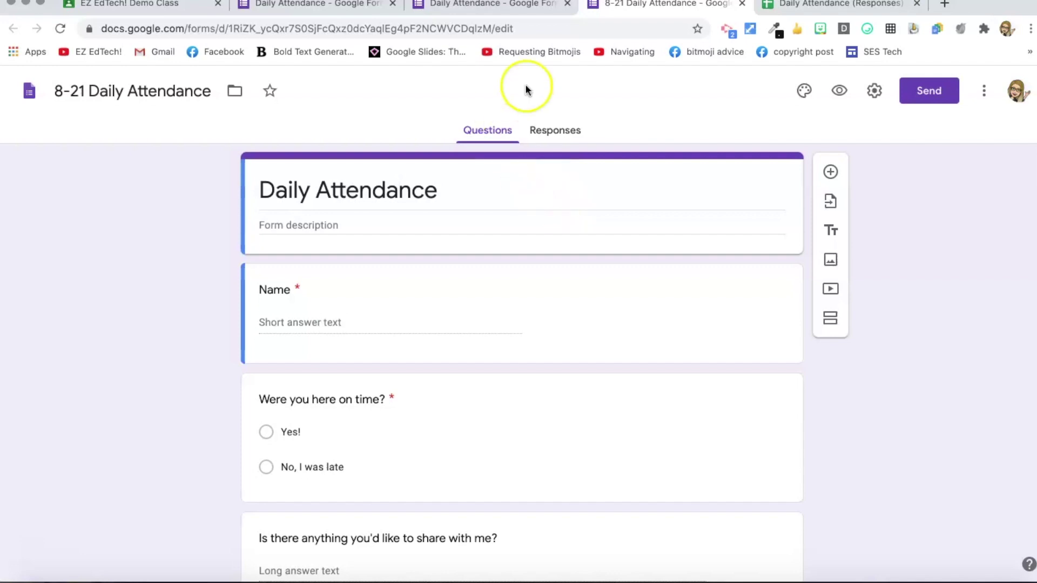
Go to the EZ EdTech! Demo Class Classwork page and bring up the Create post choices
left_click(136, 4)
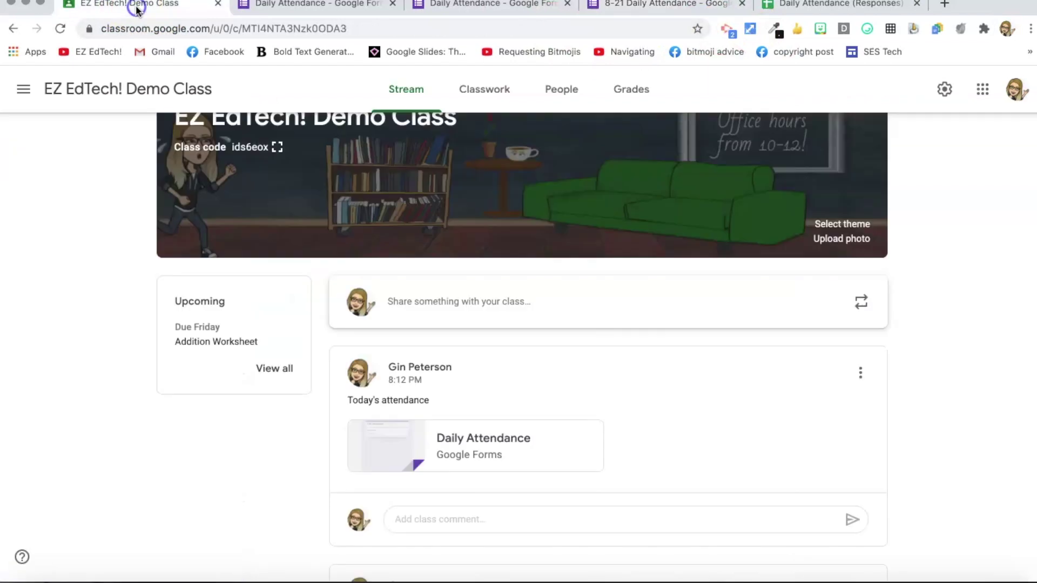
scroll(202, 140, "up", 2)
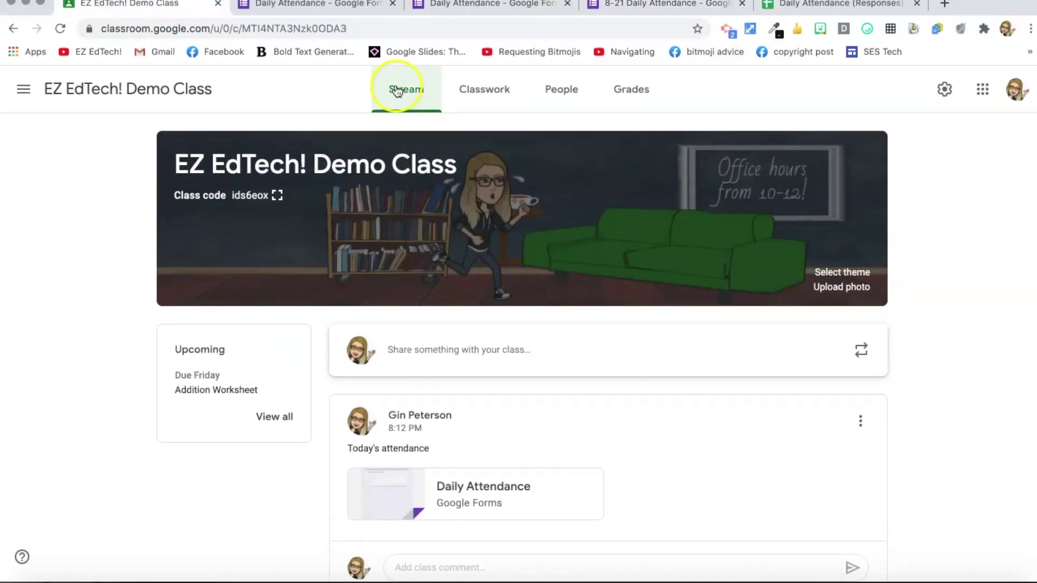
left_click(476, 102)
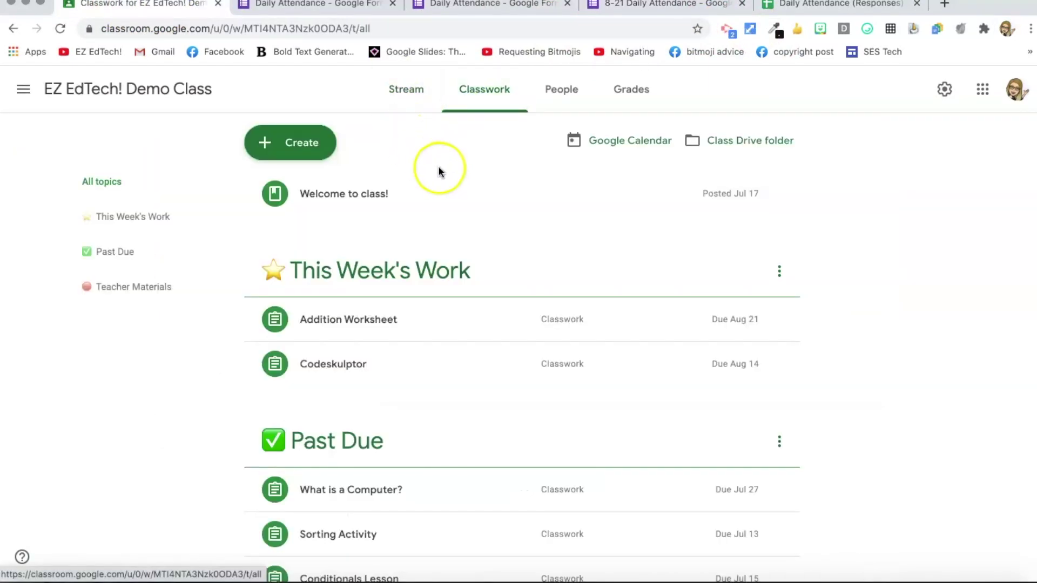
left_click(308, 150)
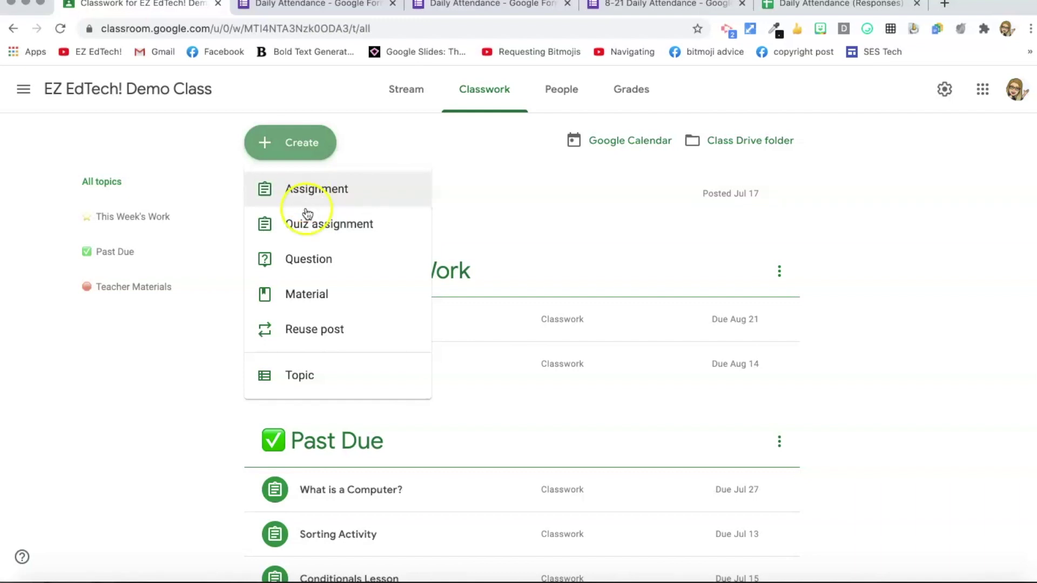
Start a new Classroom question titled 'Attendance', correcting the misspelled title
left_click(302, 262)
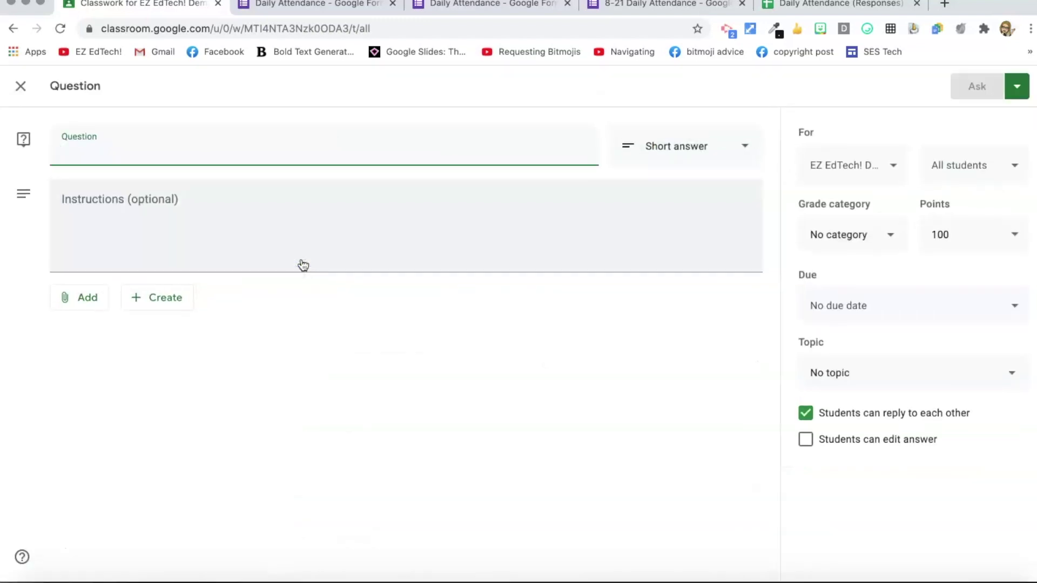
type("Attendane")
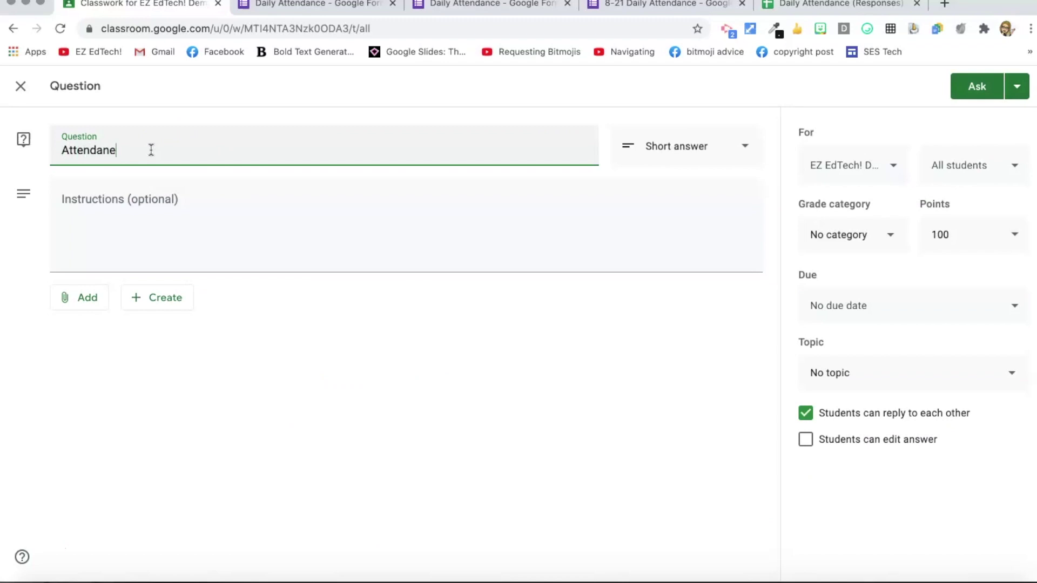
key("Tab")
left_click(150, 148)
key("BackSpace")
type("ce")
Make it multiple choice with options 'I'm here an on time!' and 'I was late'
left_click(680, 146)
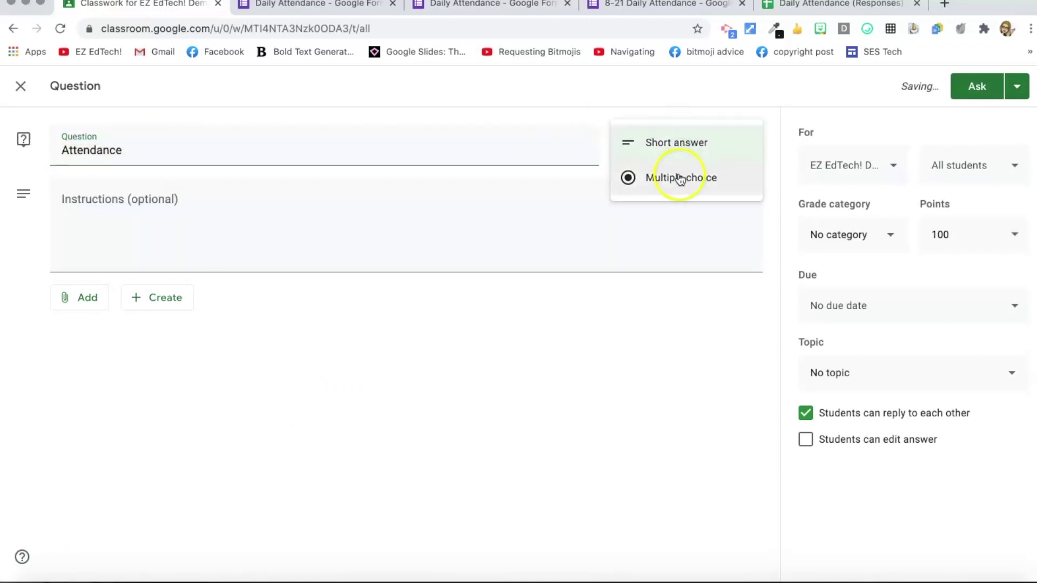
left_click(676, 178)
left_click(141, 292)
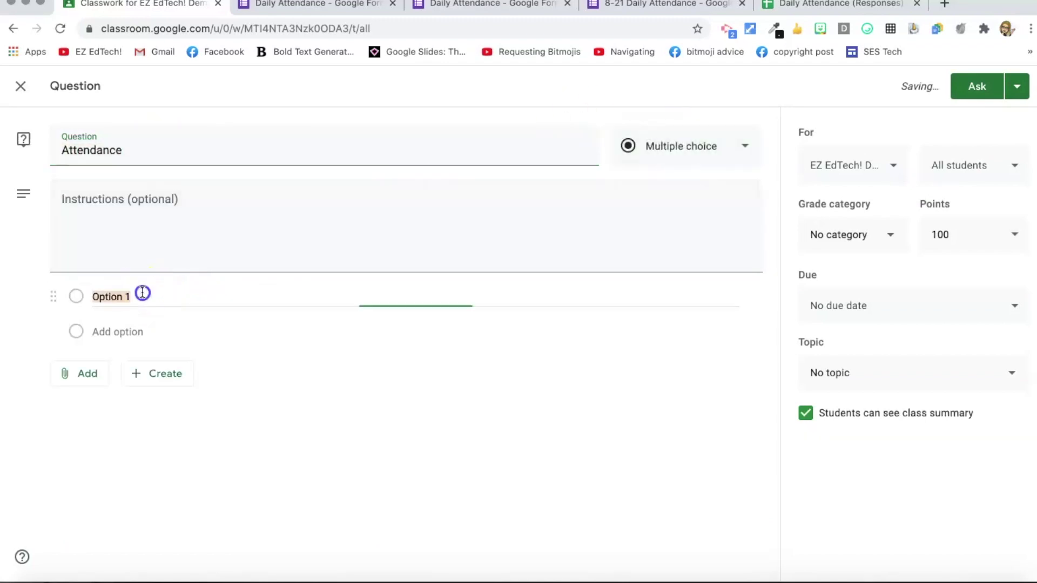
type("I'm")
key("BackSpace")
key("BackSpace")
type("'m here an on time!")
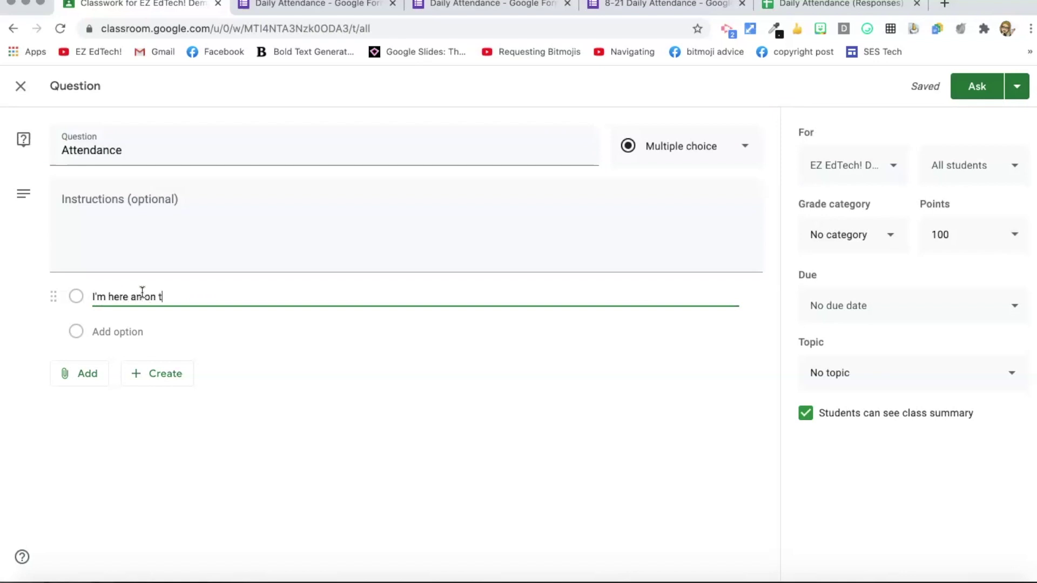
left_click(116, 332)
type("I was late")
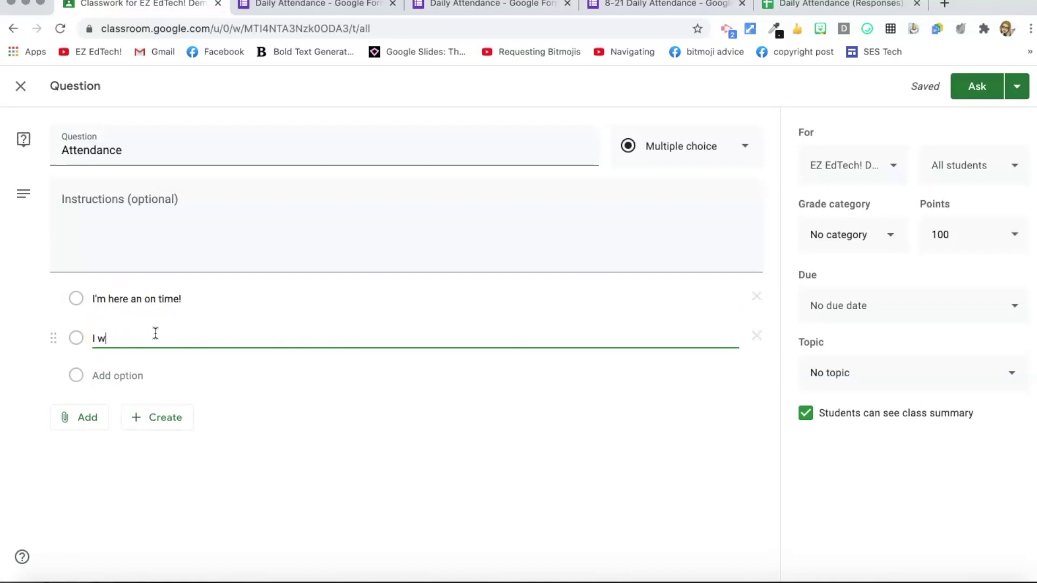
left_click(213, 269)
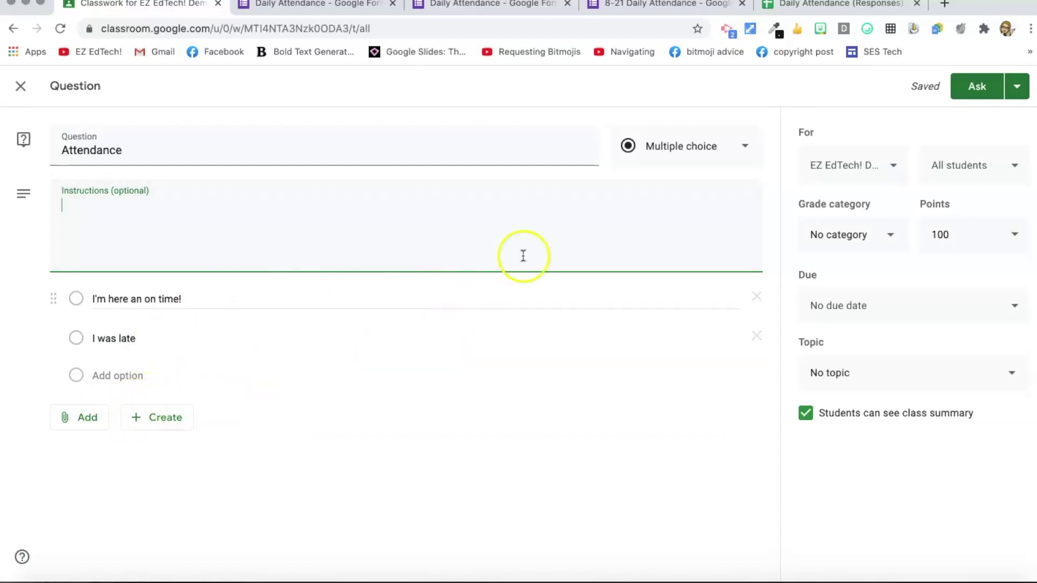
Set the grade category to Classwork and post the question to all students
left_click(975, 85)
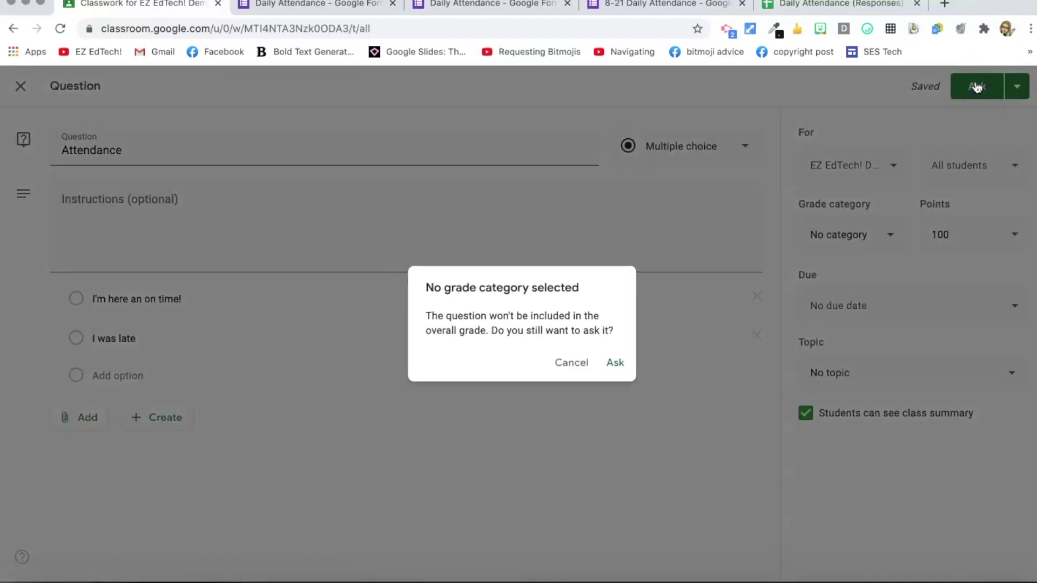
left_click(572, 362)
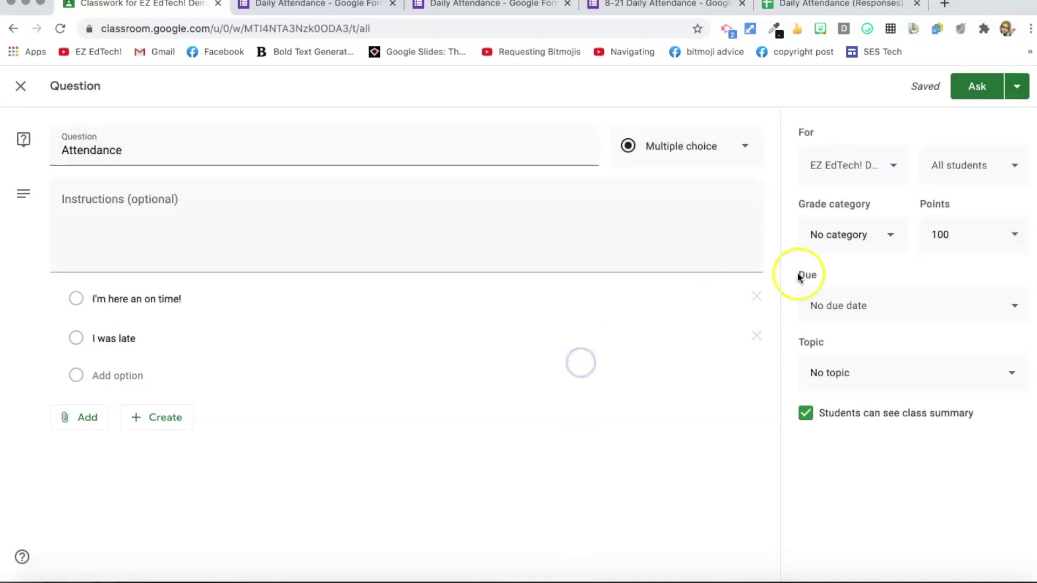
left_click(861, 243)
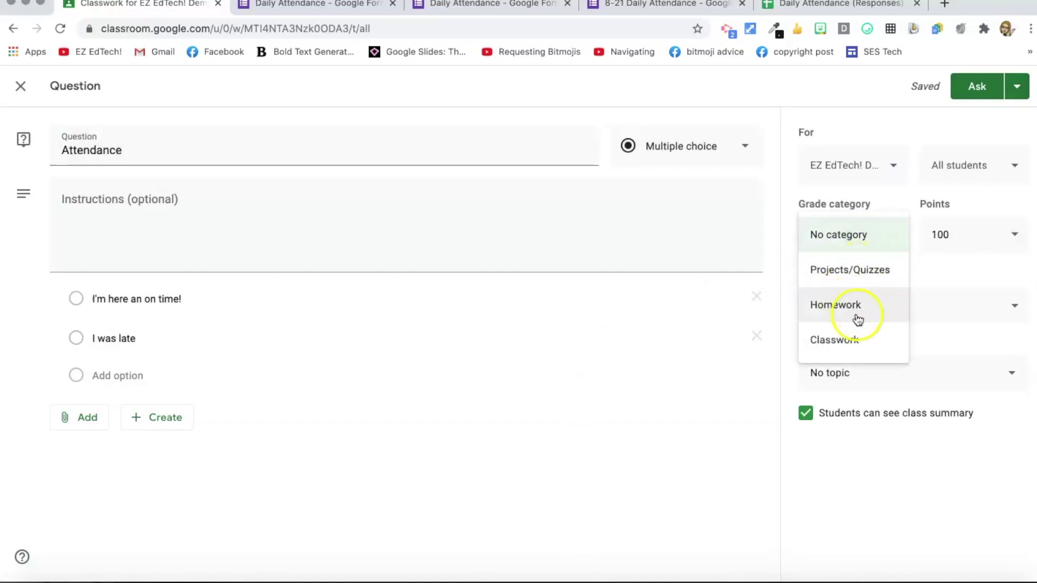
left_click(838, 339)
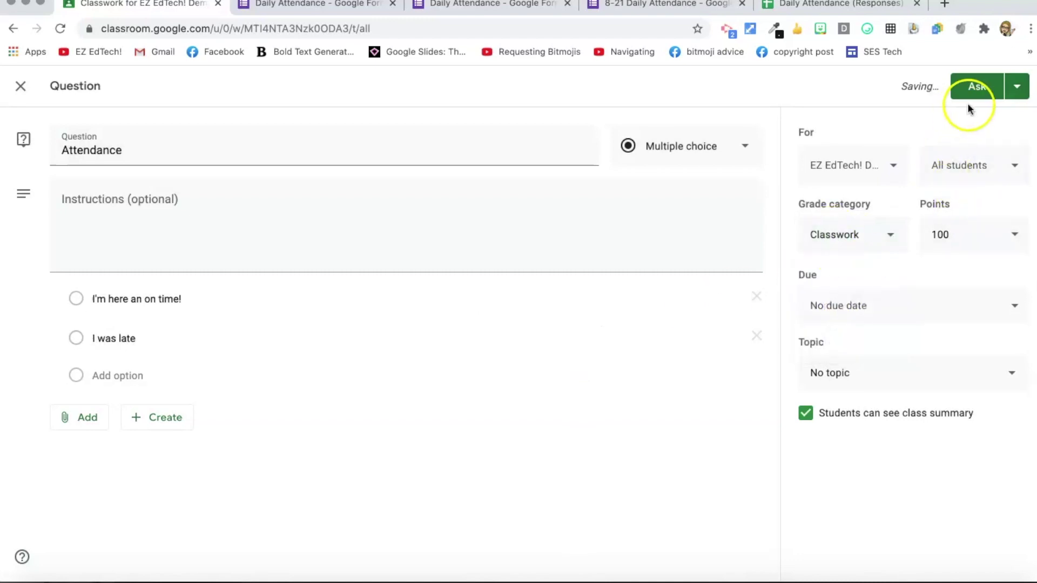
left_click(976, 88)
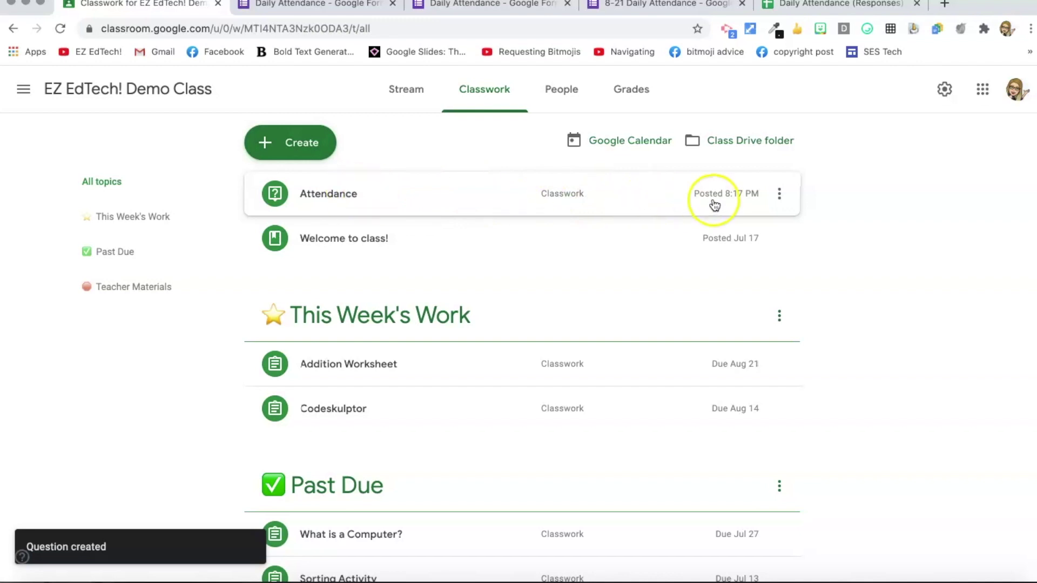
Edit the posted Attendance question to be due Aug 21 at 9:00 AM and save it
left_click(779, 195)
left_click(748, 227)
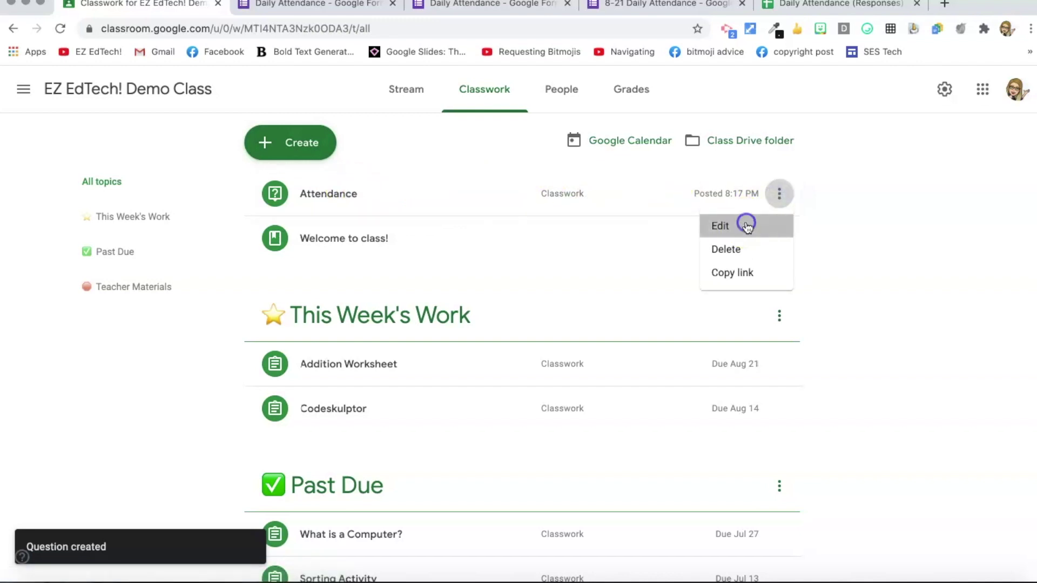
left_click(837, 312)
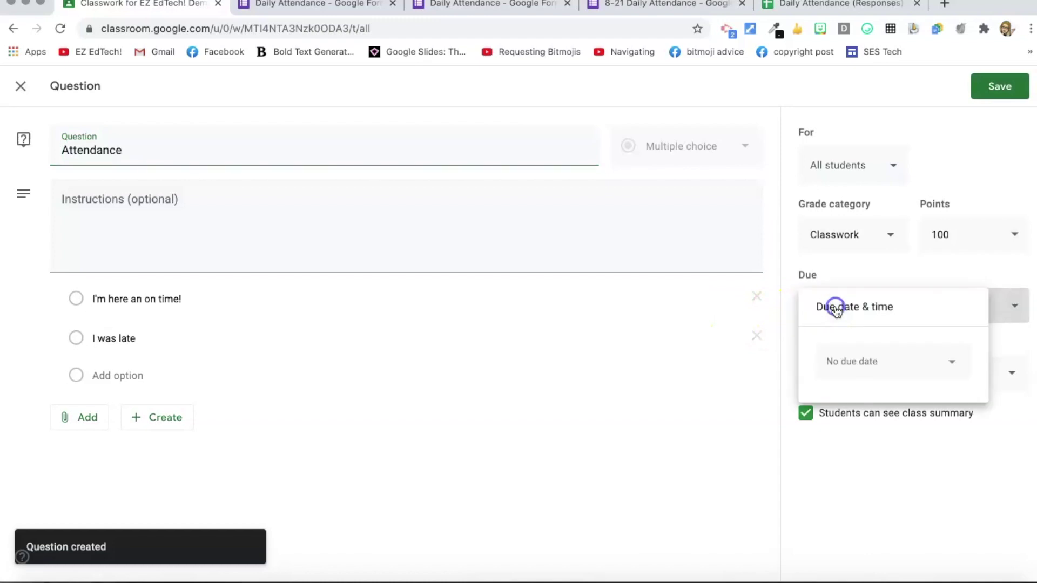
left_click(850, 361)
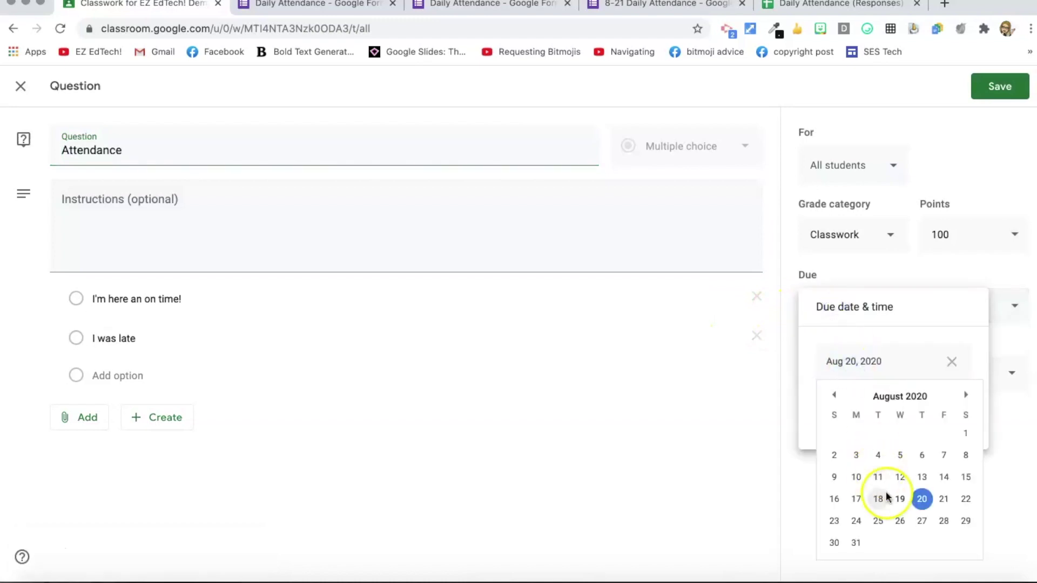
left_click(943, 499)
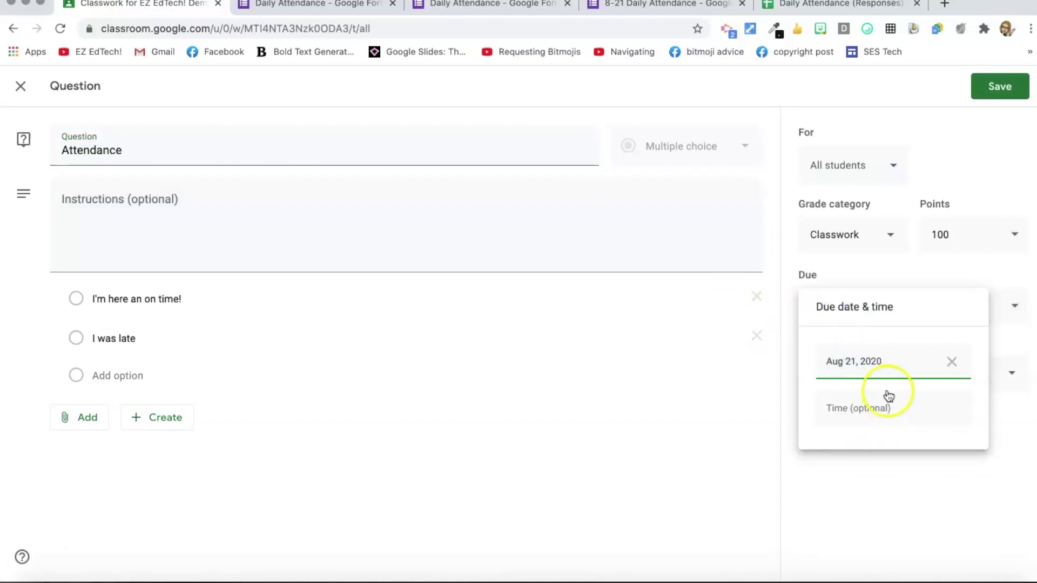
left_click(890, 411)
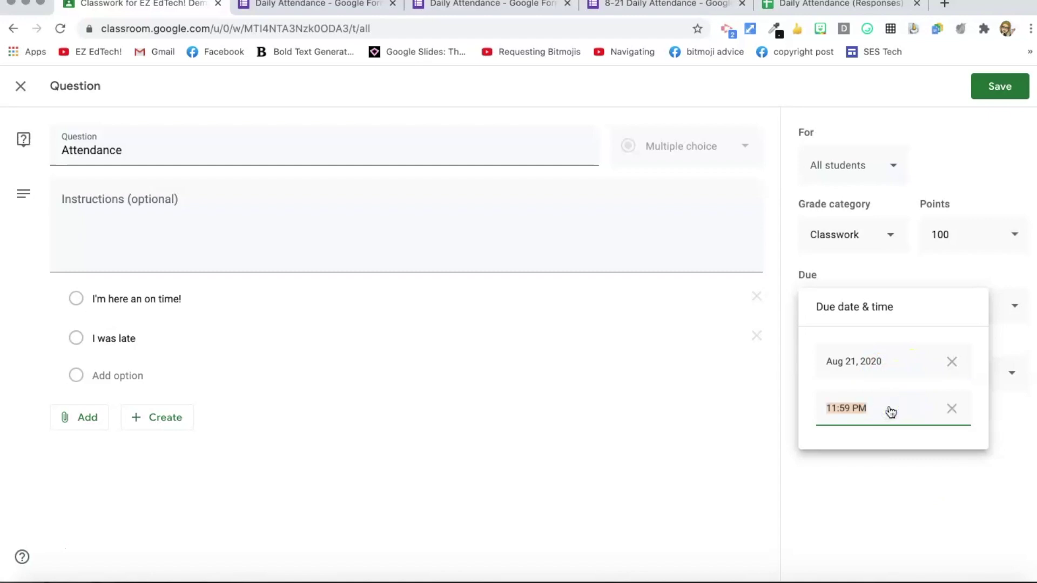
key("BackSpace")
type("9:00am")
left_click(930, 493)
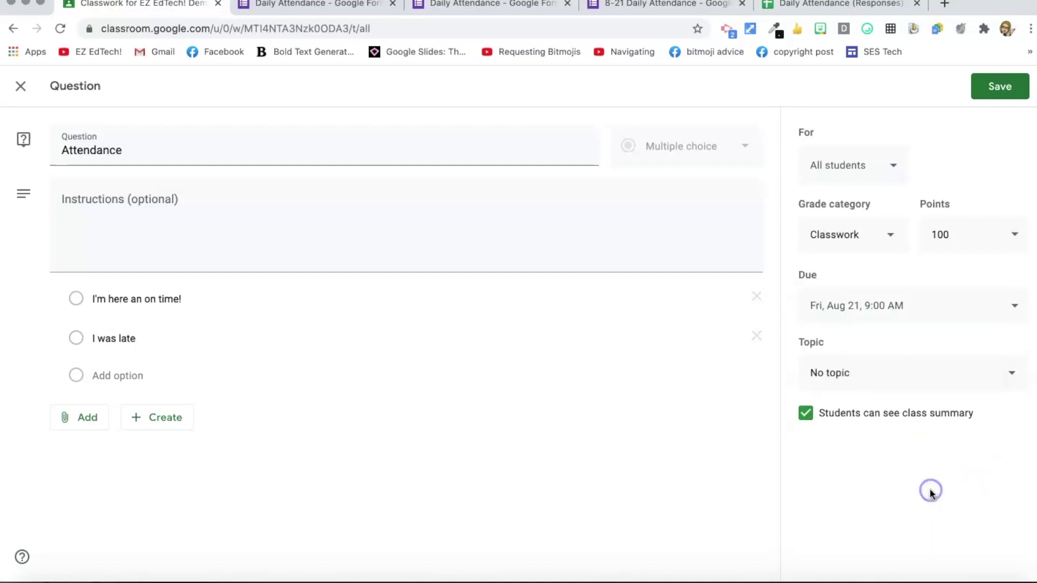
left_click(997, 90)
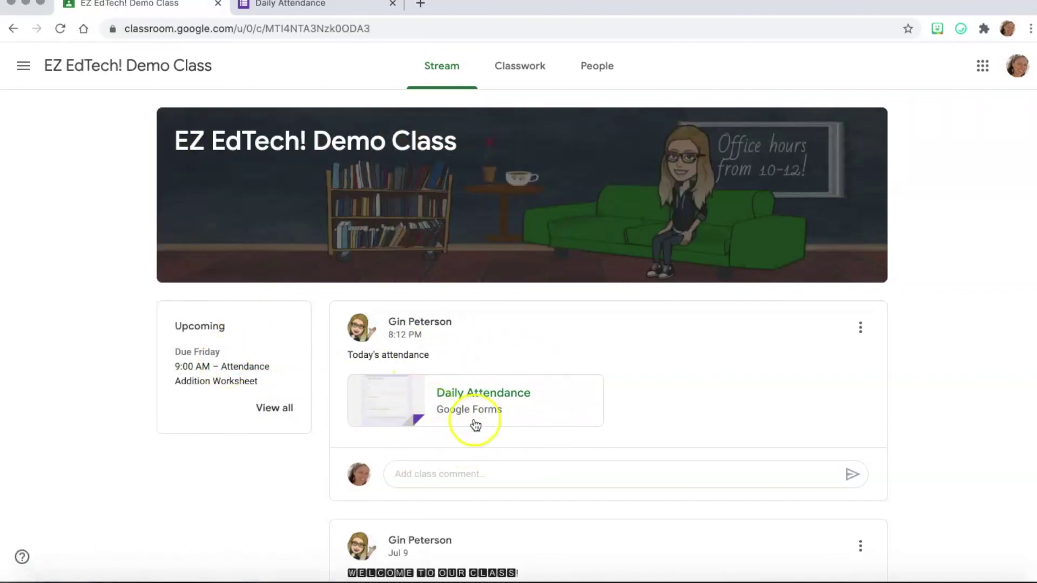
As the student, answer Attendance with 'I'm here an on time!' and turn it in
scroll(529, 344, "down", 3)
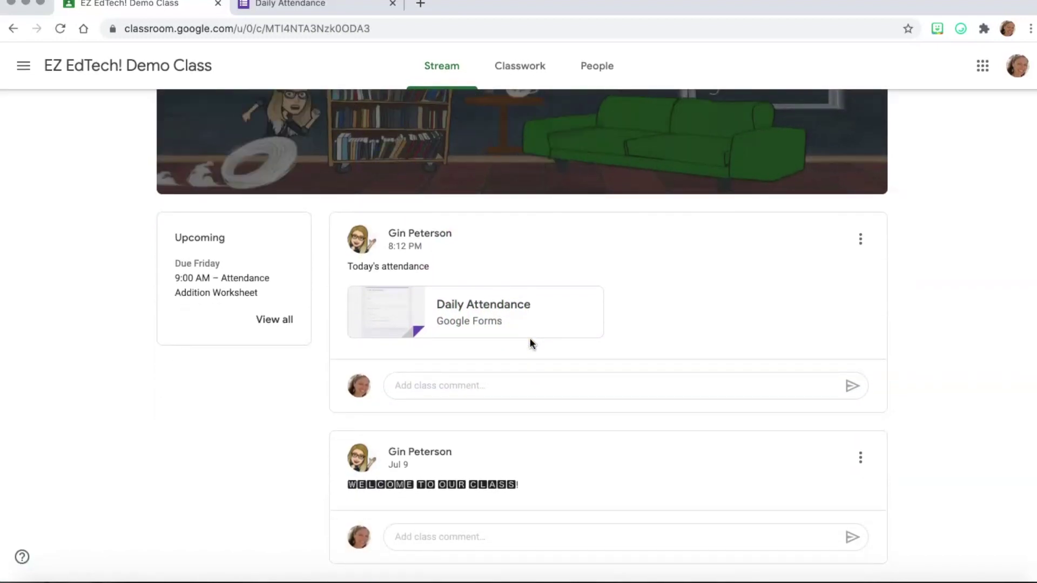
left_click(523, 75)
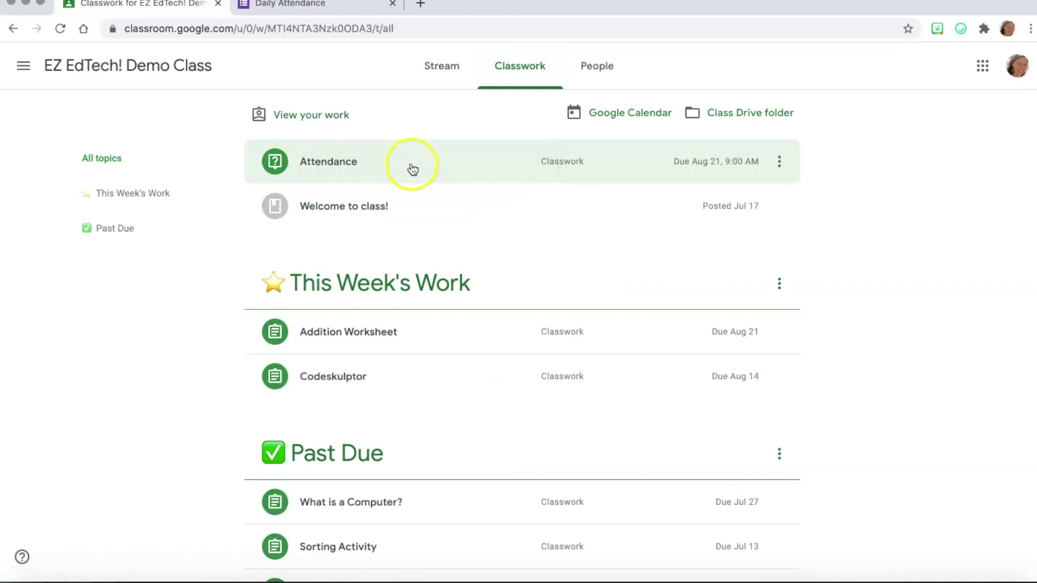
left_click(389, 169)
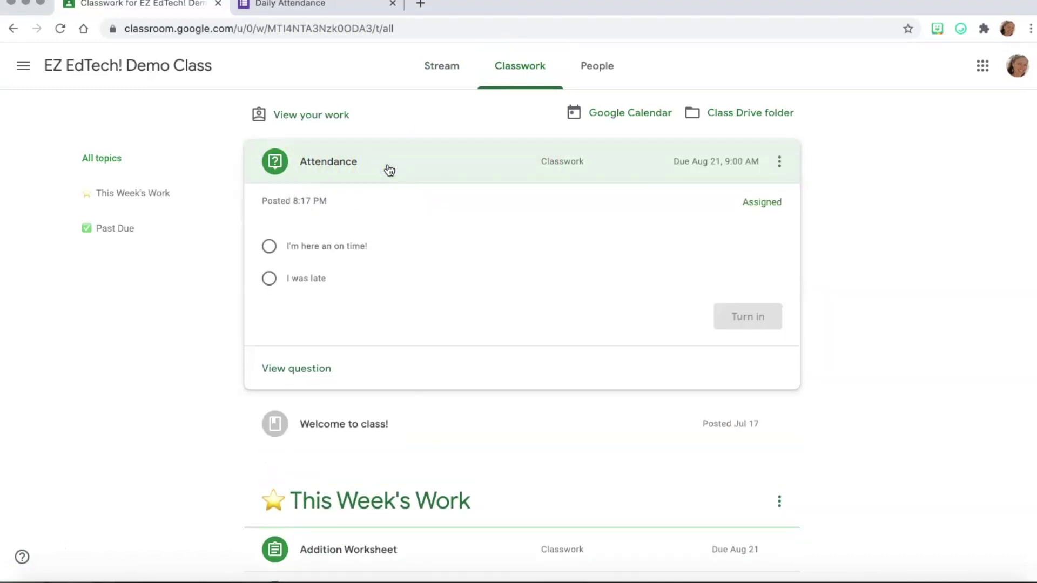
left_click(322, 249)
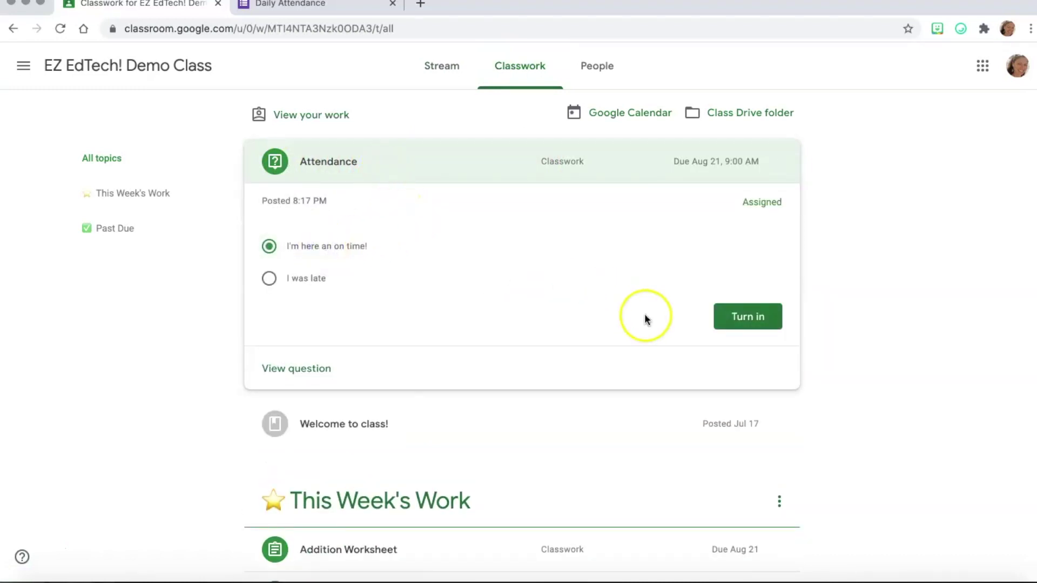
left_click(752, 318)
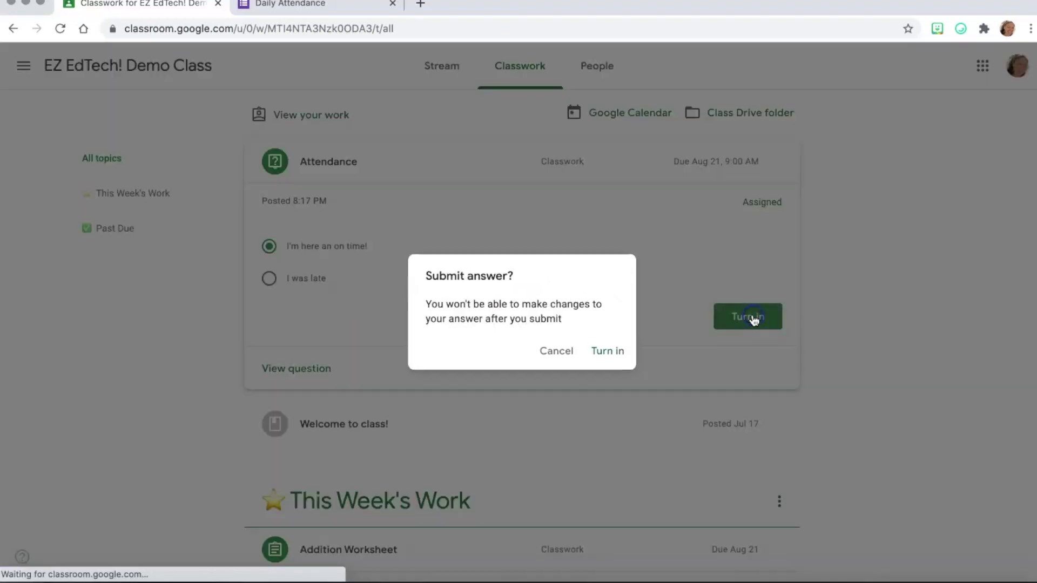
left_click(608, 352)
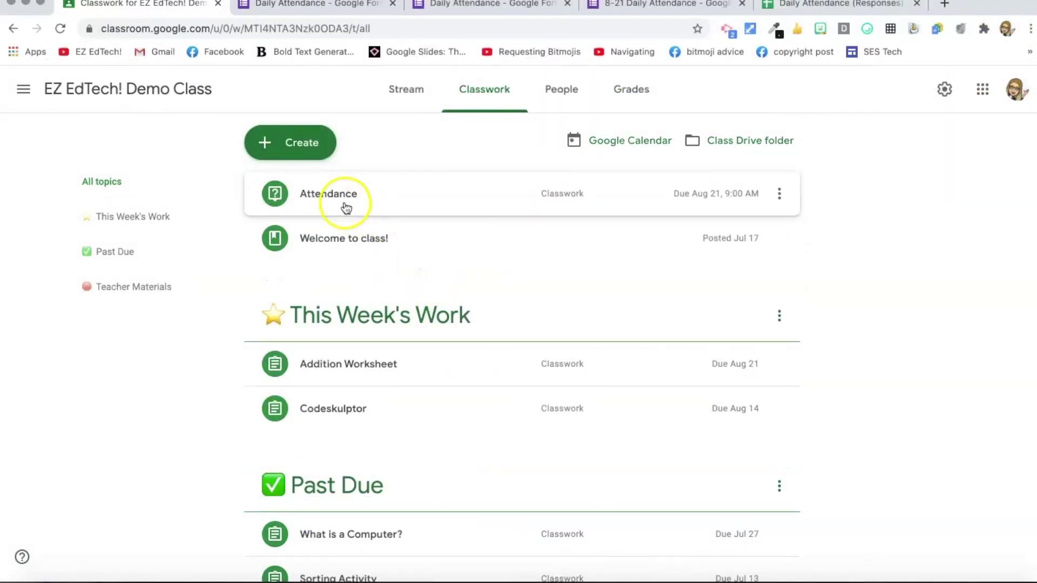
Open the Attendance post's student answers page showing one on-time response
left_click(346, 209)
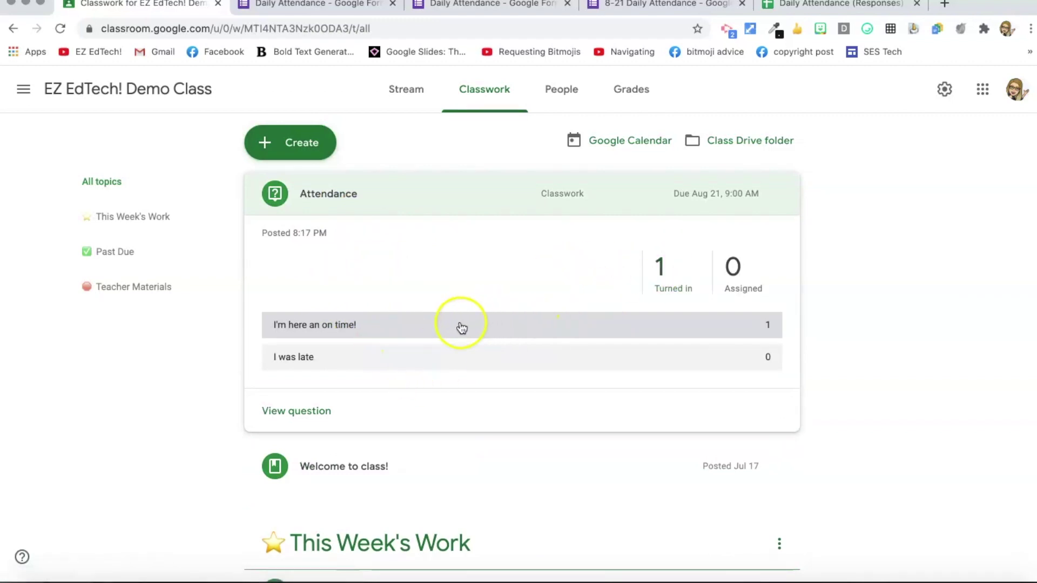
left_click(311, 412)
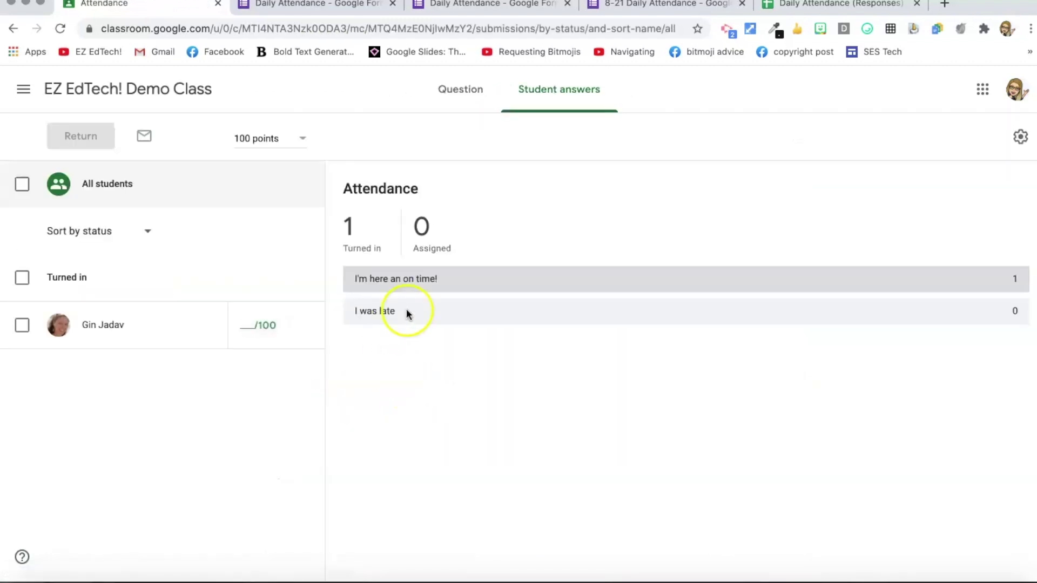